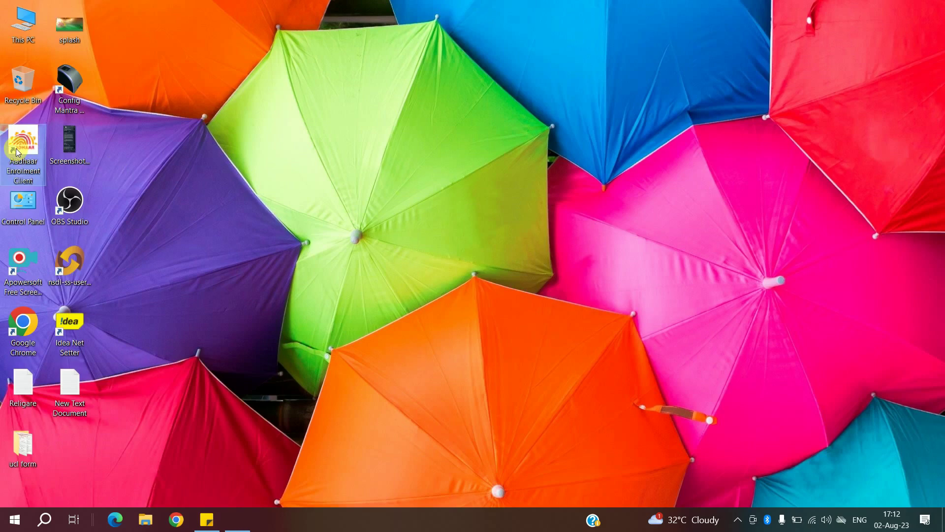
Refresh the desktop with the Aadhaar Enrolment Client shortcut selected
left_click(31, 146)
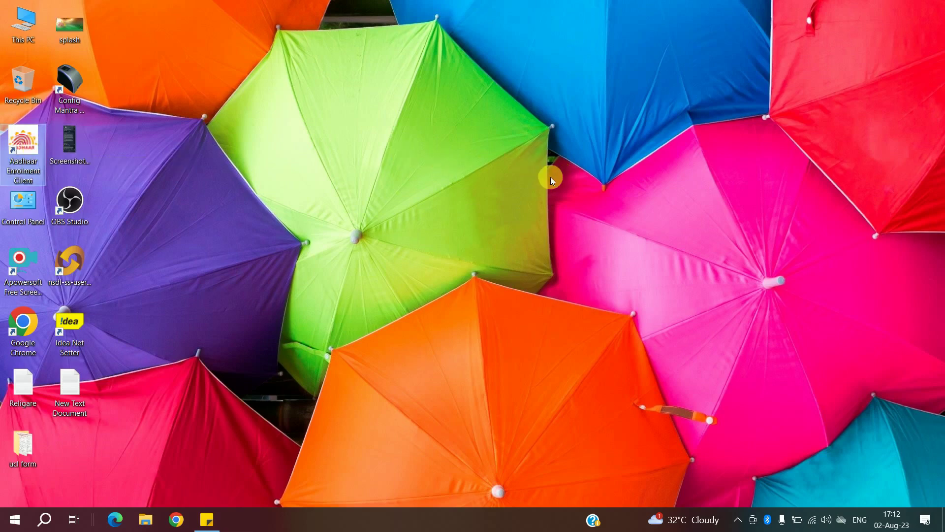
right_click(698, 139)
left_click(727, 182)
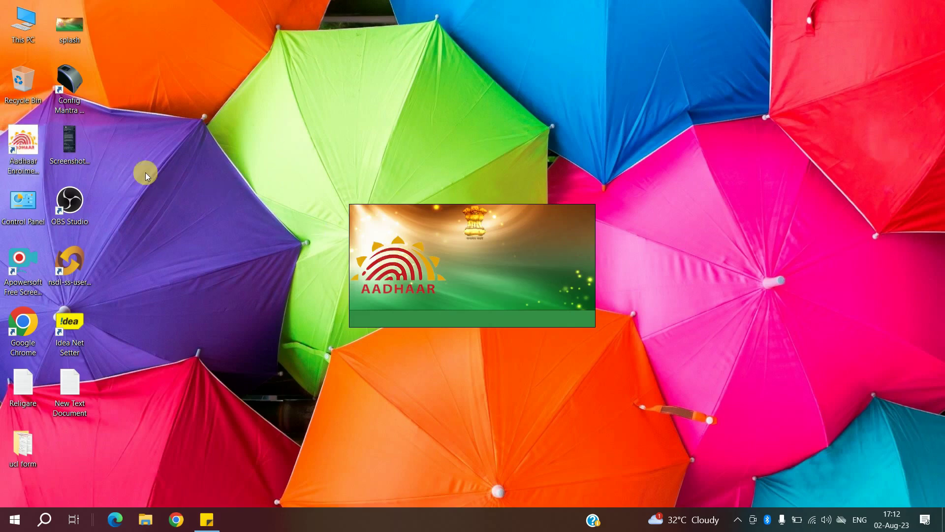
Launch the Aadhaar Enrolment Client and acknowledge the 'another instance is already running' error
double_click(25, 142)
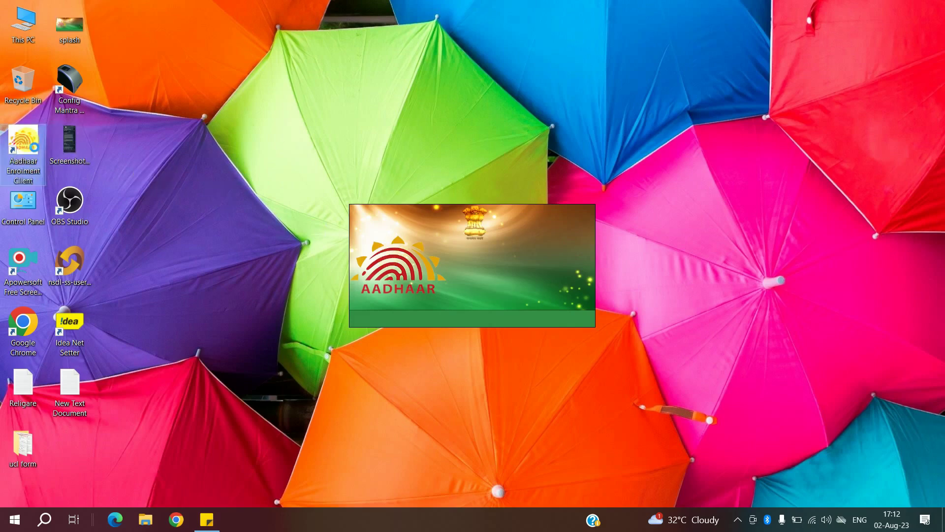
right_click(15, 127)
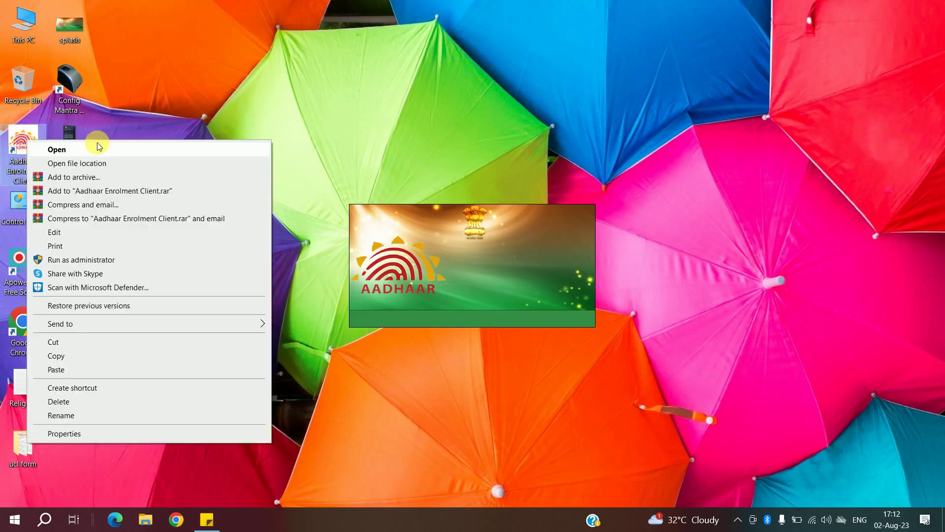
left_click(758, 134)
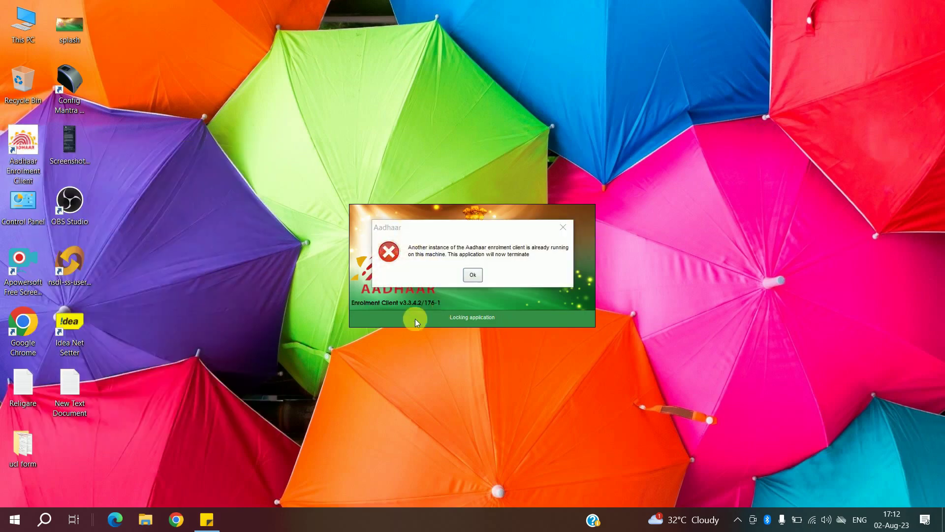
left_click(471, 280)
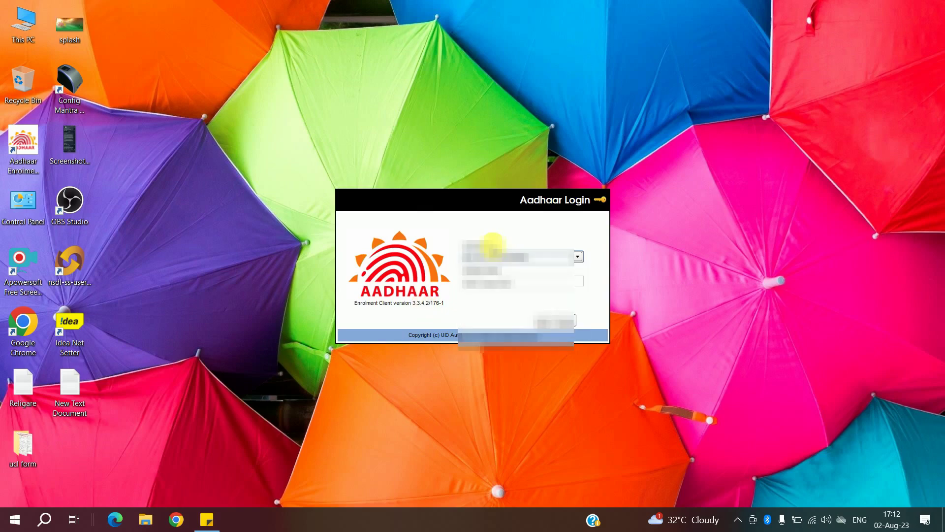
Log in with an operator ID, cancel the Synchronize Operator Details update, and close the client
left_click(492, 246)
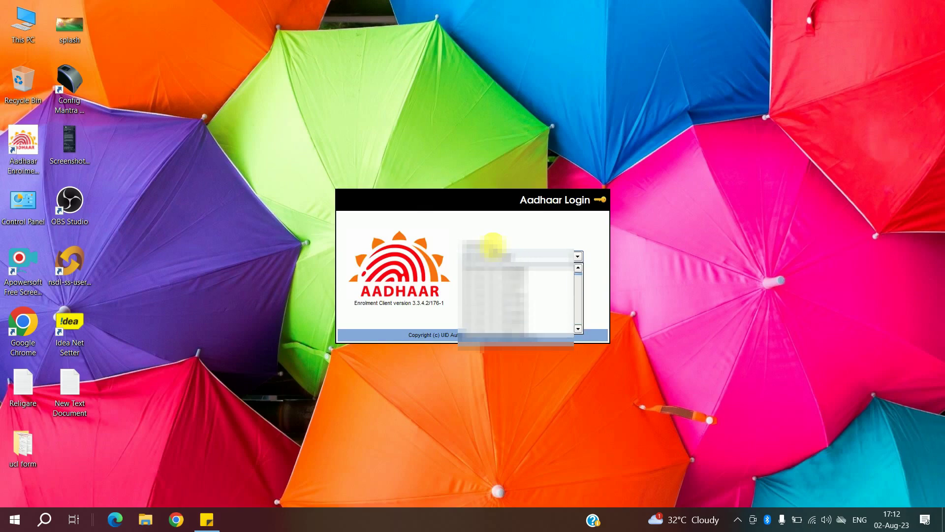
left_click(493, 244)
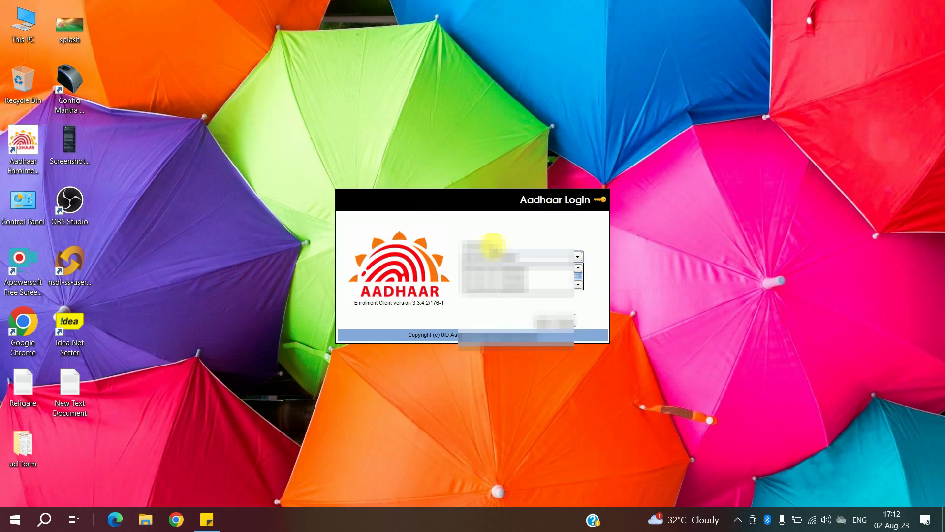
left_click(492, 244)
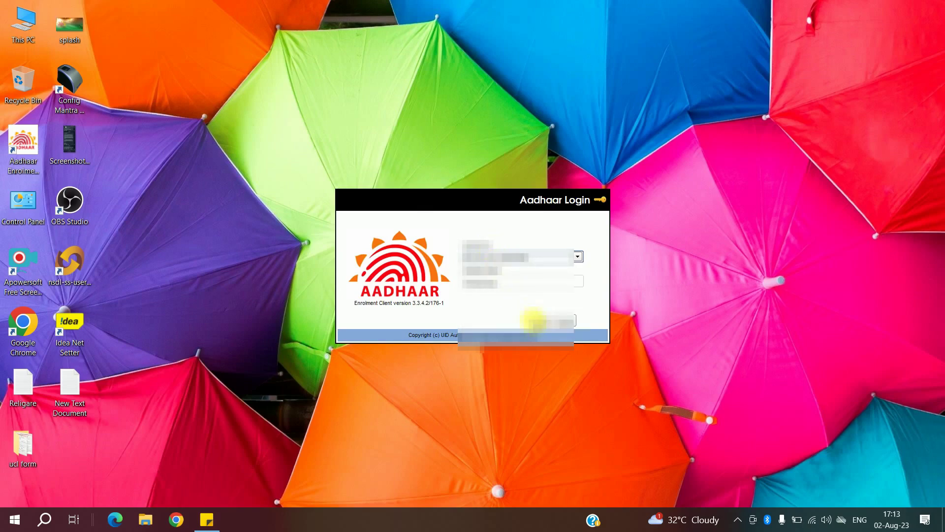
left_click(544, 321)
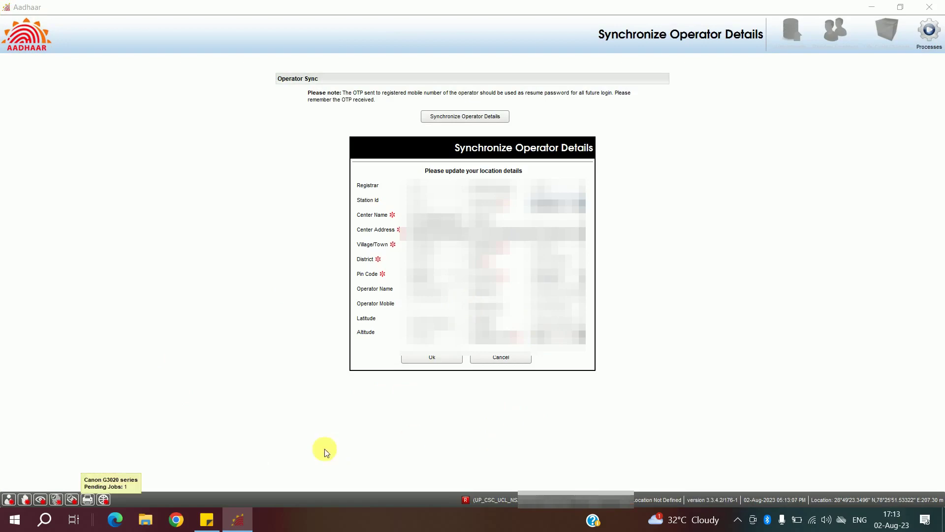
left_click(502, 359)
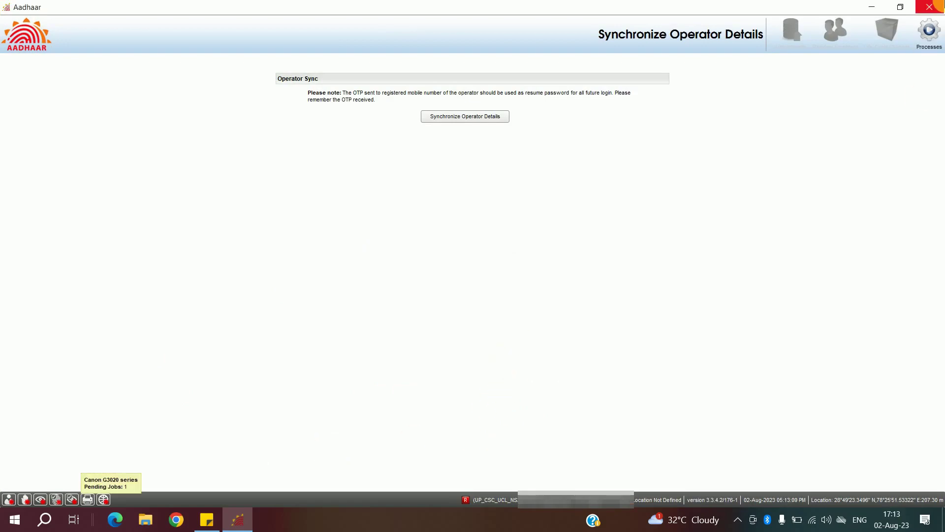
left_click(933, 7)
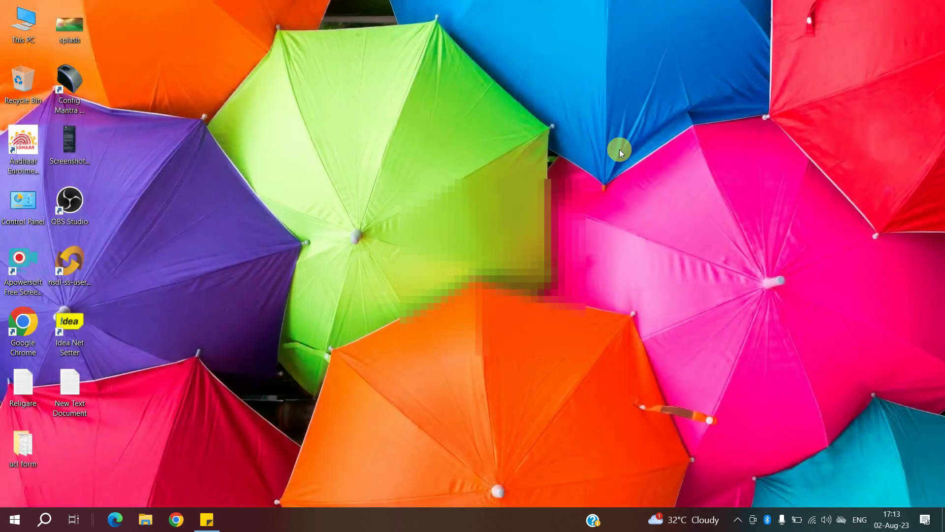
Open the Windows Services app from Start search
key("super")
type("ser")
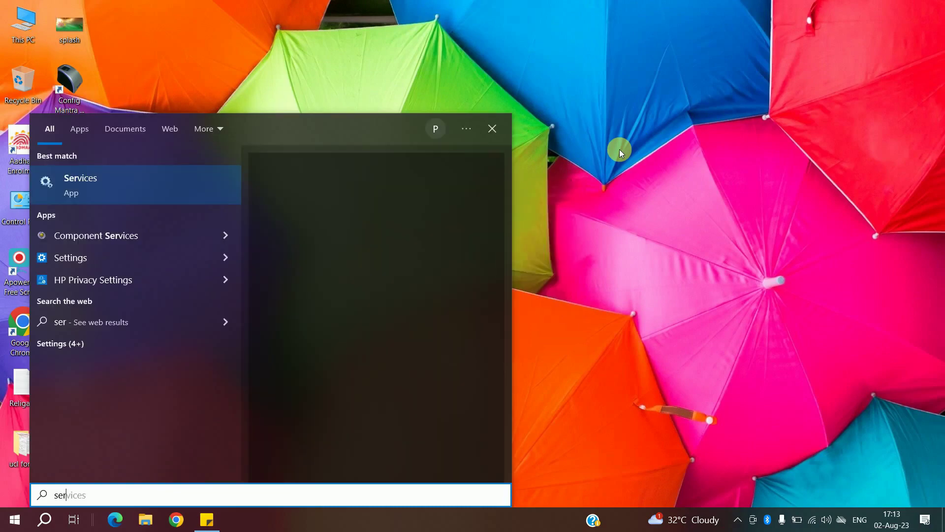
key("Return")
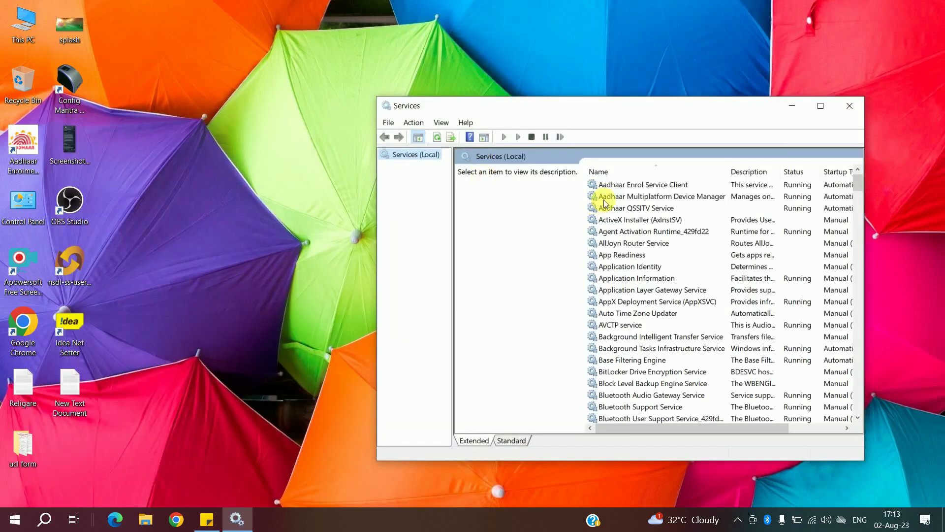
Stop the Aadhaar Enrol Service Client, Multiplatform Device Manager and QSSITV services
left_click(626, 187)
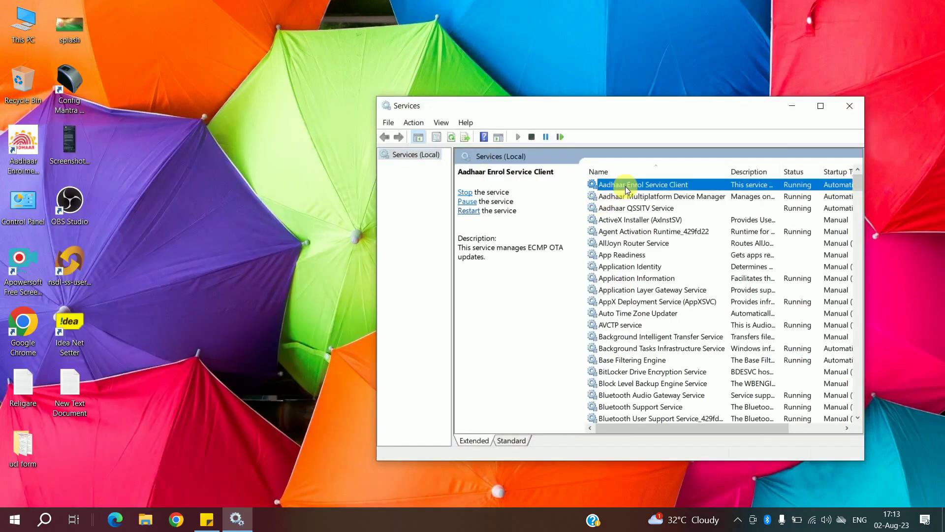
left_click(465, 192)
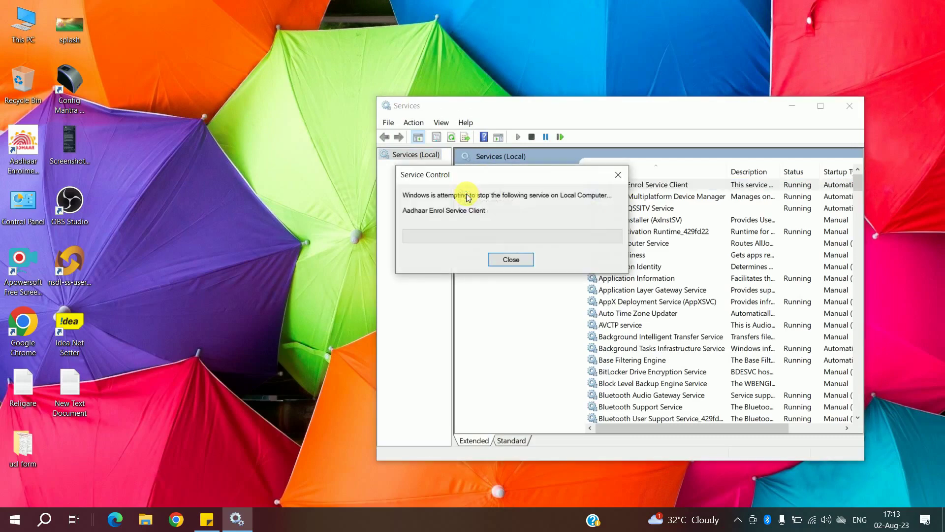
left_click(635, 197)
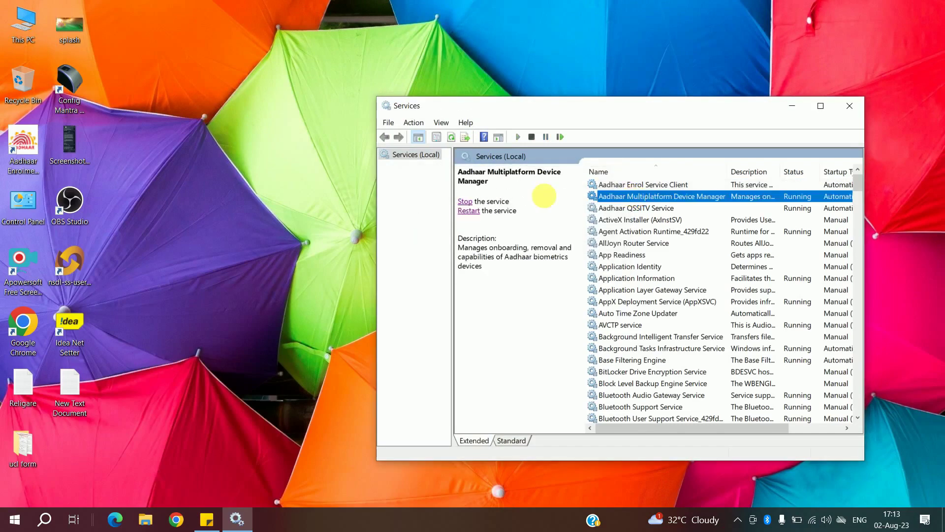
left_click(465, 201)
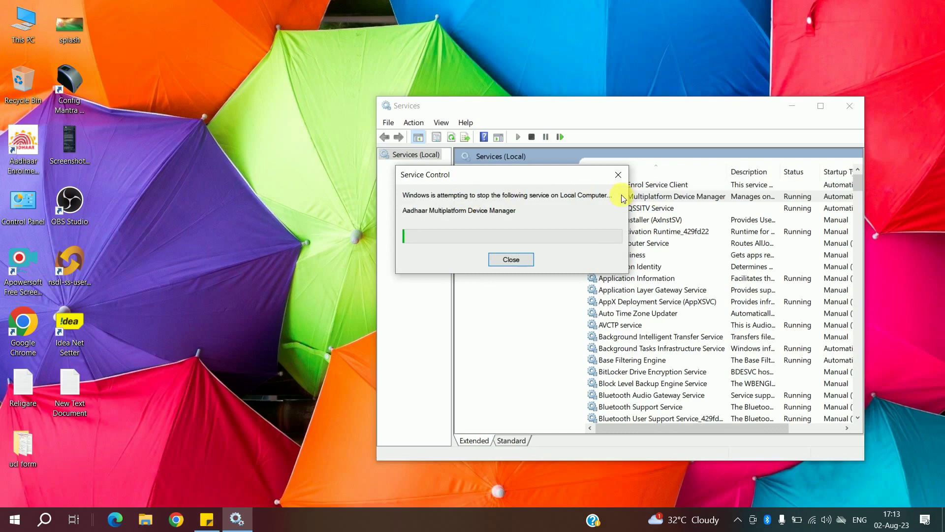
left_click(648, 208)
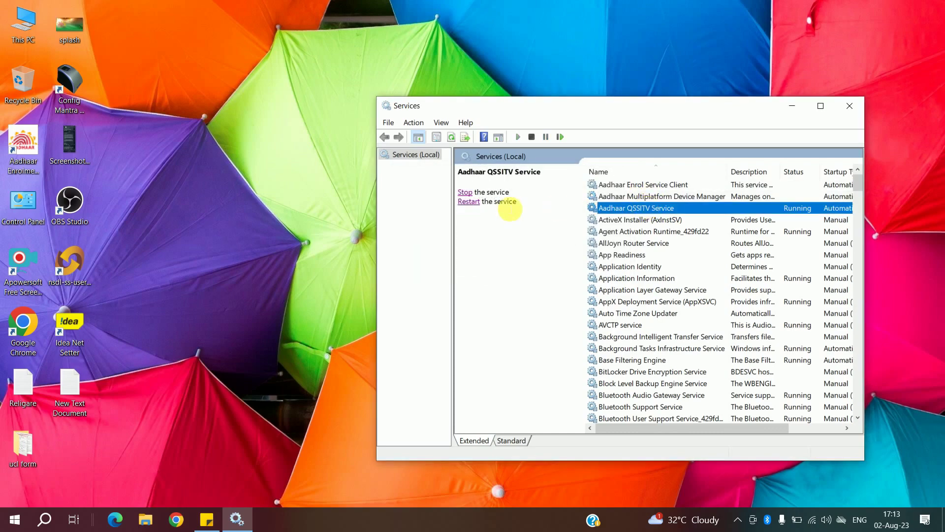
left_click(465, 193)
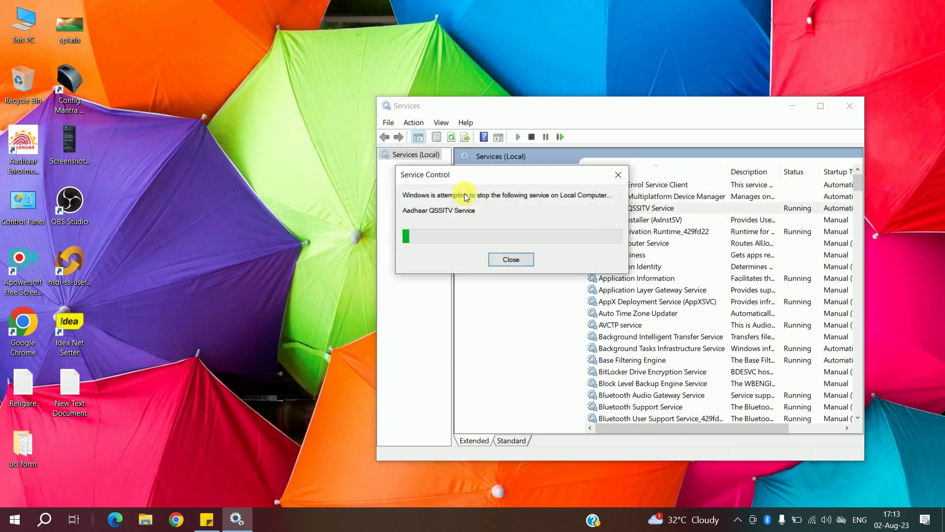
left_click(278, 169)
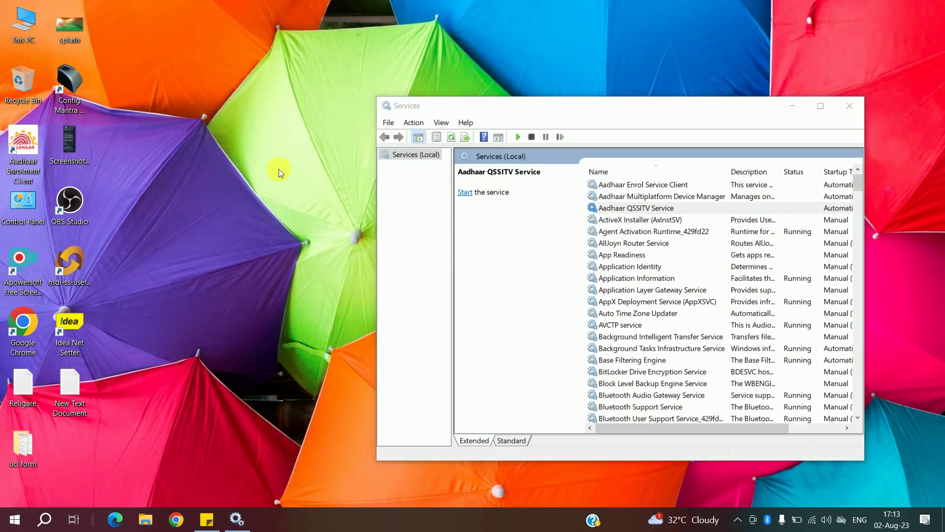
right_click(36, 148)
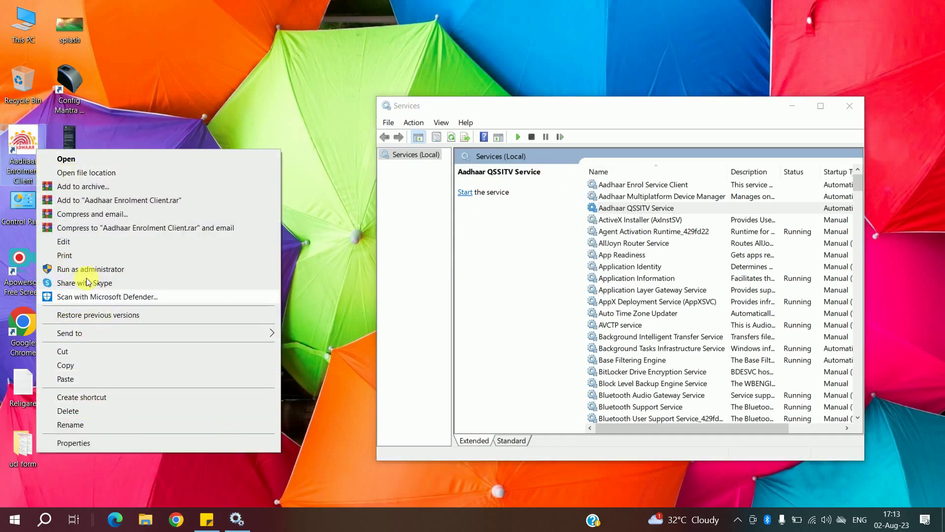
Open the Aadhaar Enrolment Client's seed folder
left_click(88, 176)
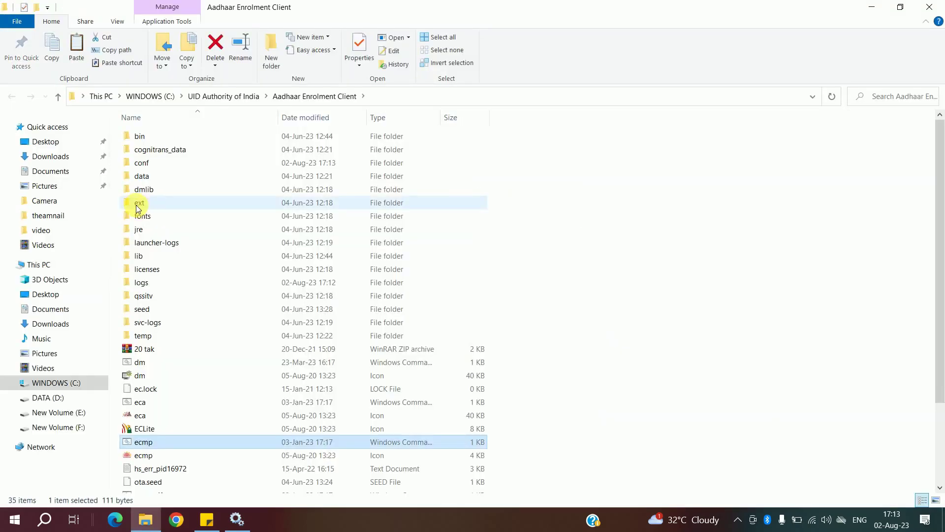
double_click(142, 314)
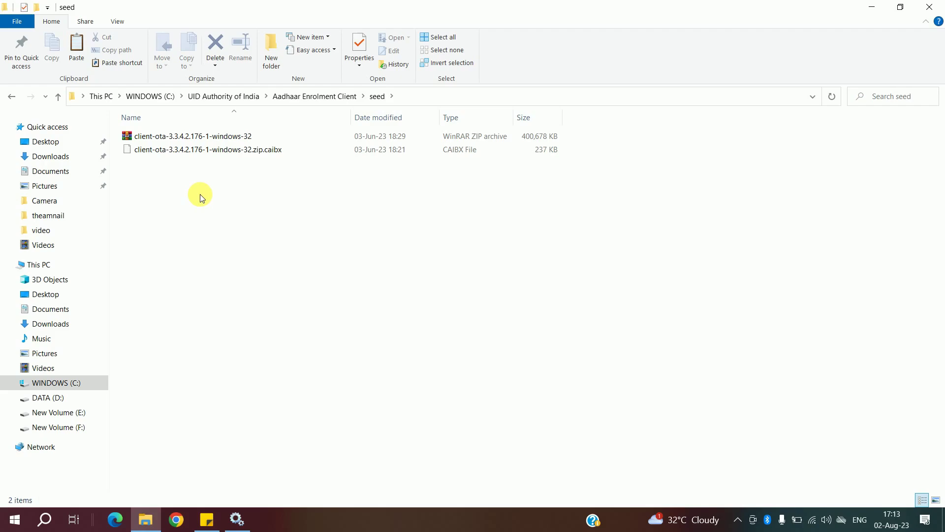
left_click(873, 7)
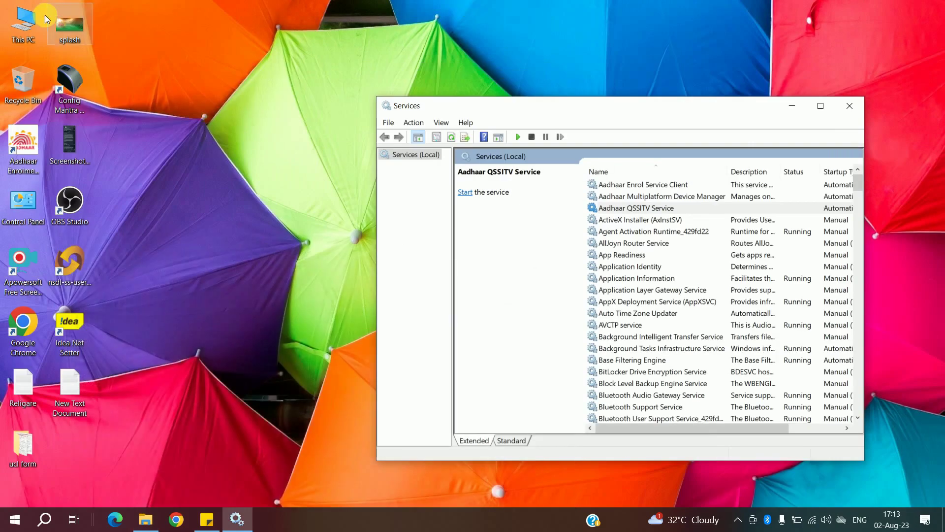
Paste the client-ota-3.3.4.2.180-1-windows-32 archive from Downloads into the seed folder
double_click(24, 22)
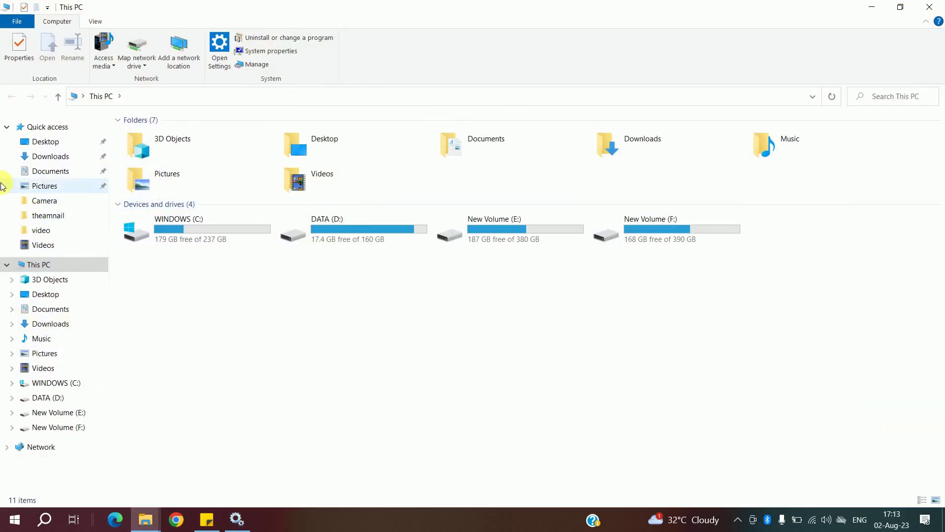
left_click(45, 156)
left_click(145, 156)
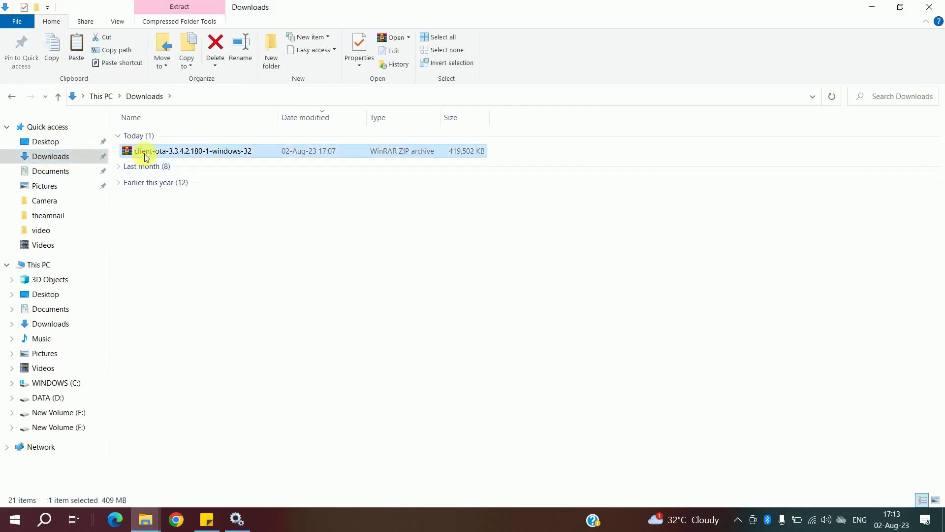
left_click(144, 518)
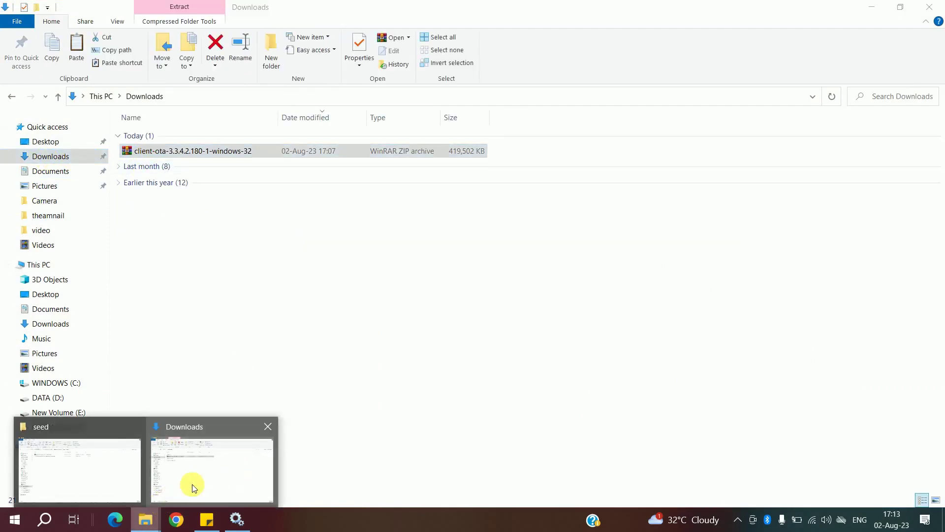
left_click(115, 476)
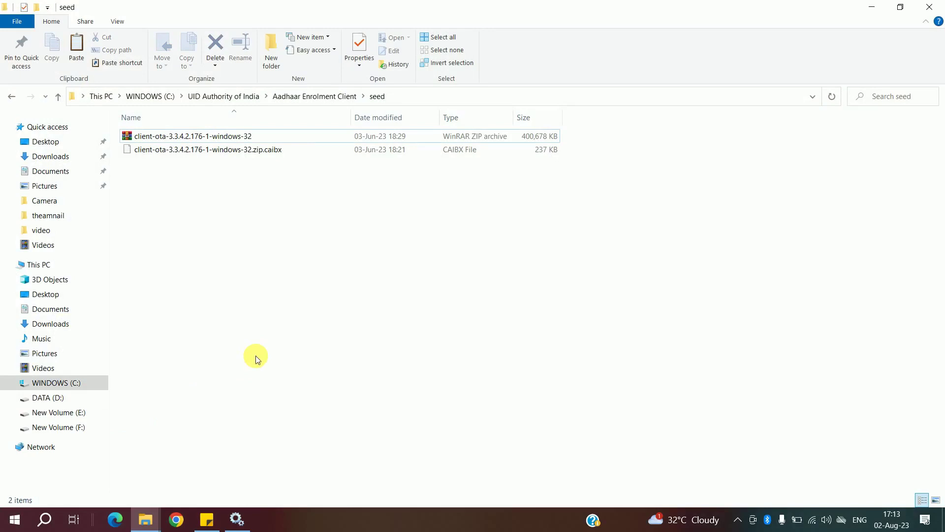
key("ctrl+v")
right_click(232, 273)
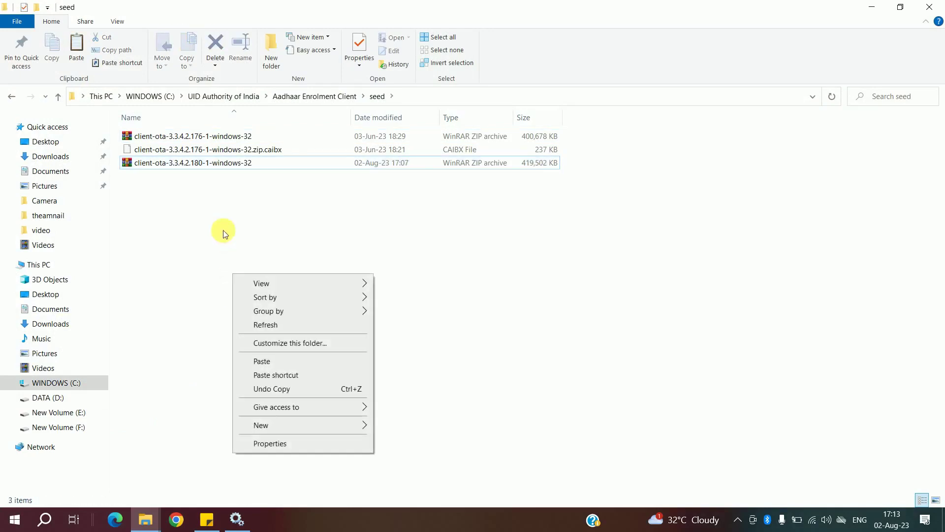
right_click(202, 168)
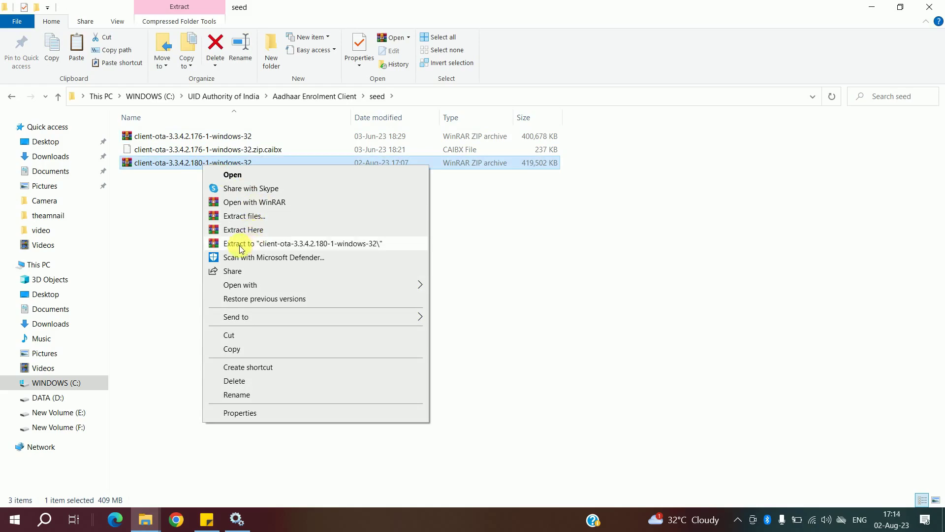
Preview the 180 archive in WinRAR, then extract it to 'client-ota-3.3.4.2.180-1-windows-32\'
double_click(161, 166)
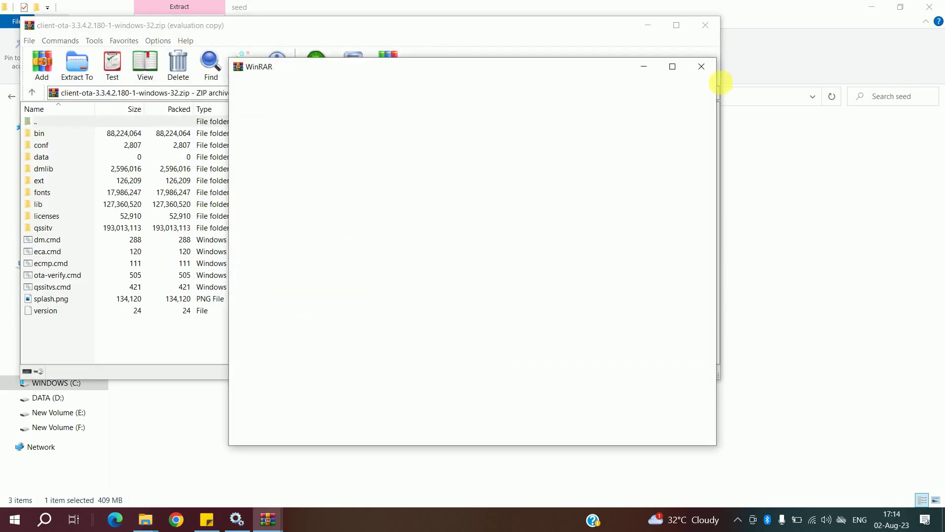
left_click(701, 70)
left_click(705, 26)
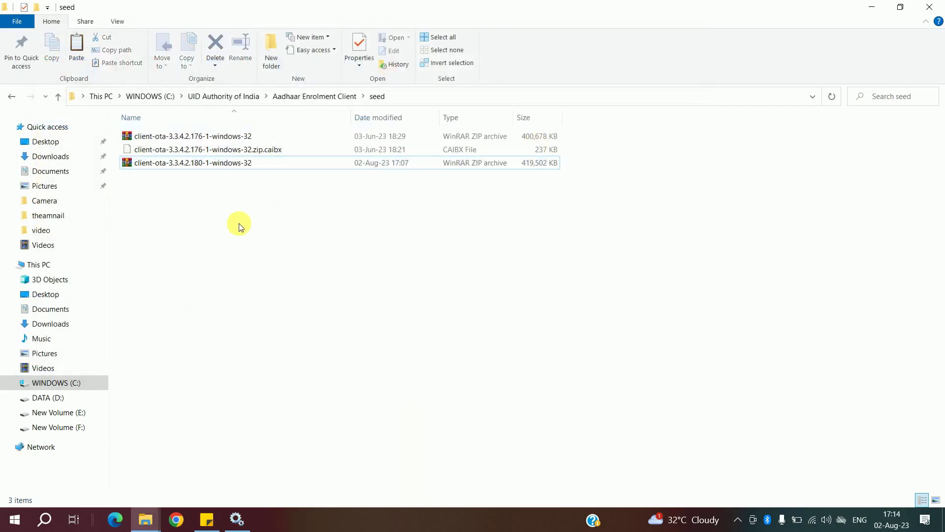
left_click(225, 168)
right_click(224, 168)
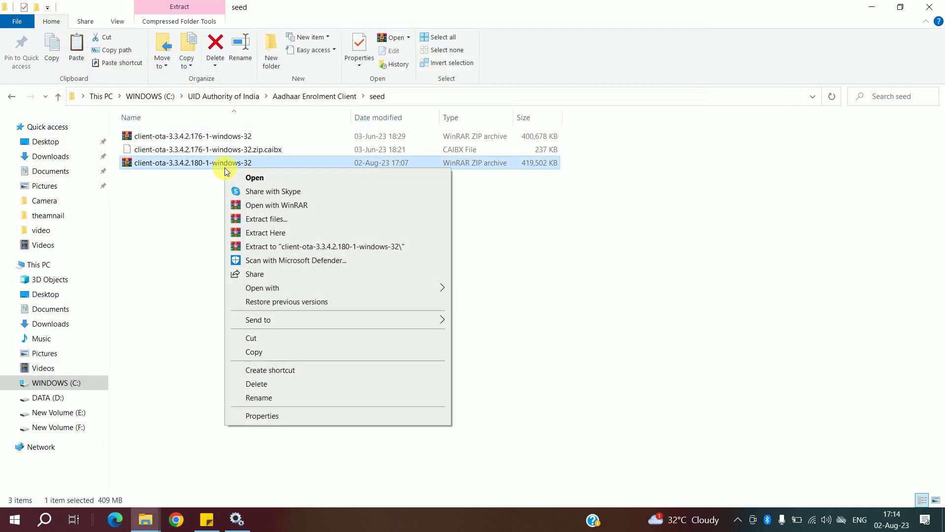
left_click(274, 244)
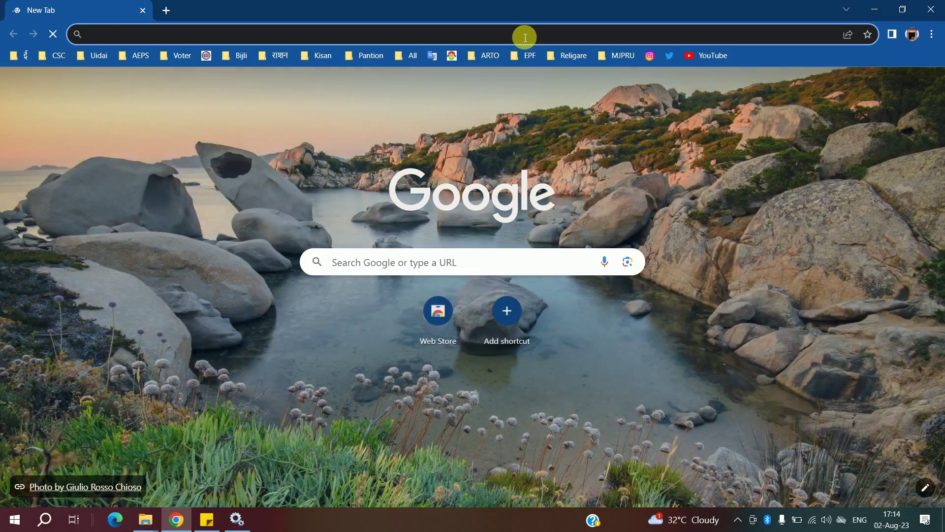
left_click(525, 36)
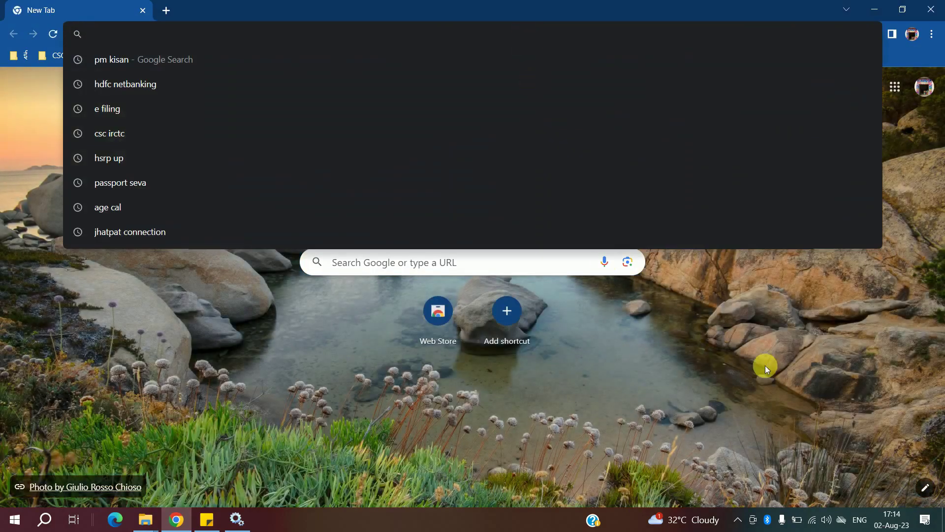
left_click(807, 356)
Back in seed, select the 180 archive and its new .caibx file
key("alt+Tab")
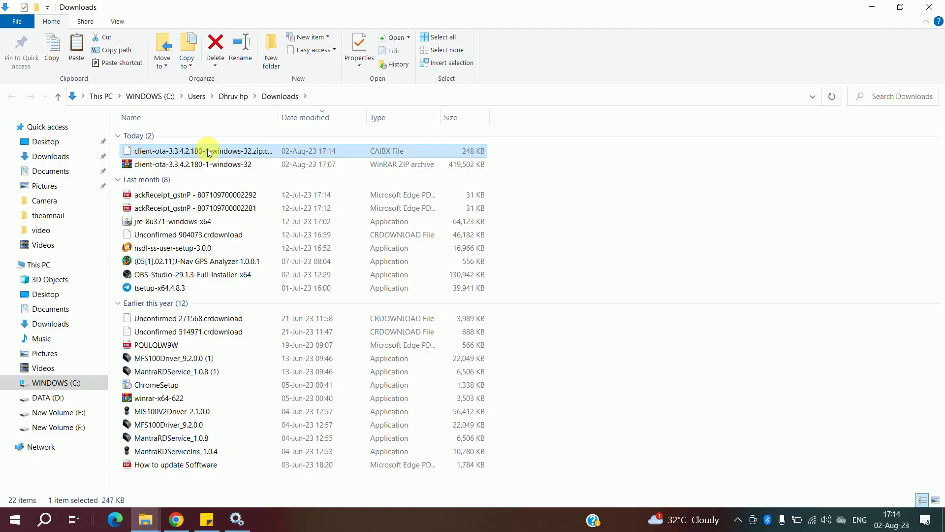
left_click(147, 519)
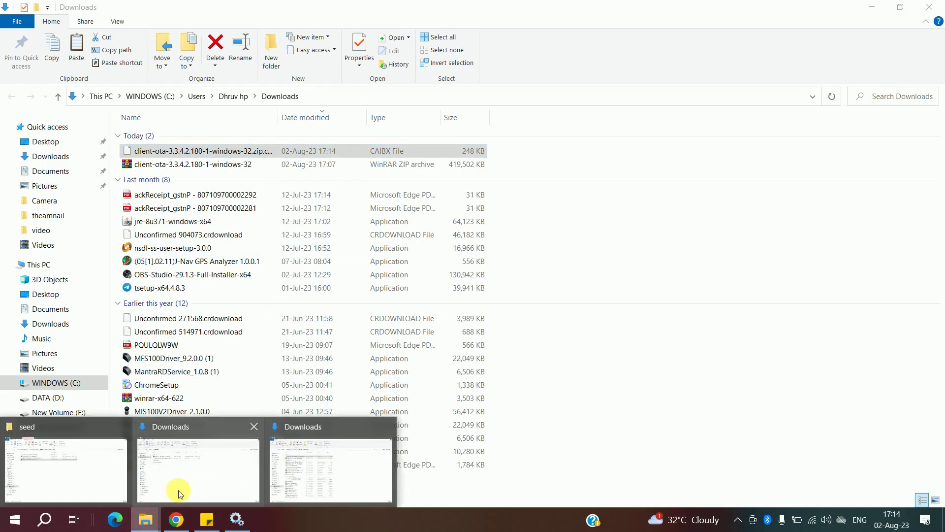
left_click(99, 455)
left_click(309, 352)
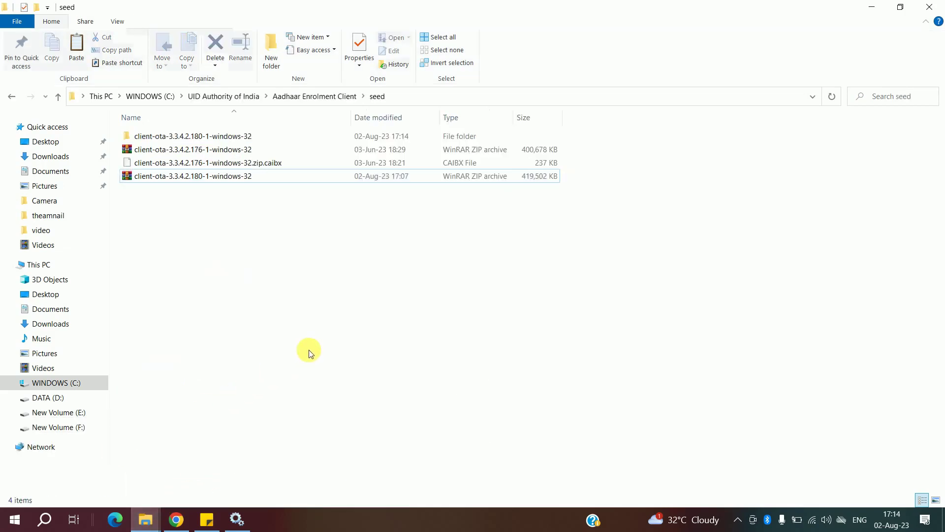
left_click(191, 176)
left_click(192, 190)
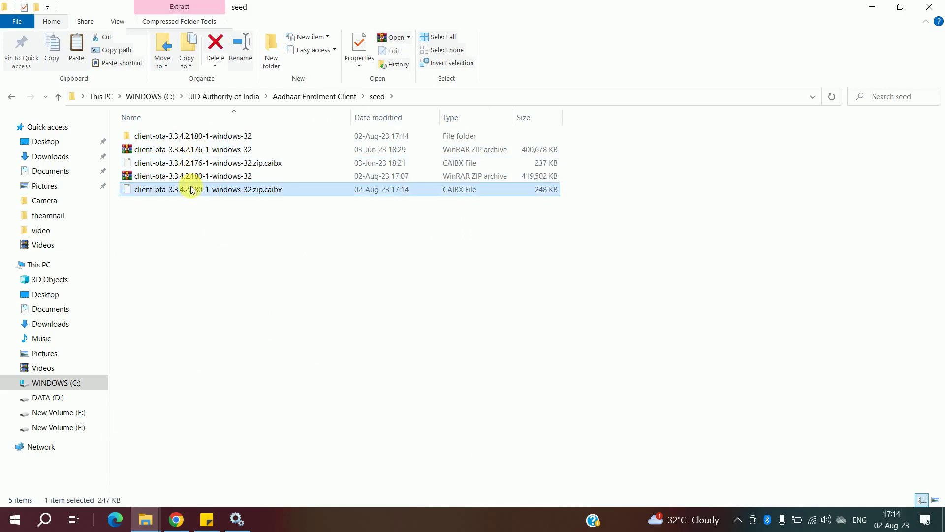
Select all 16 items in the extracted client-ota-3.3.4.2.180-1-windows-32 folder
double_click(196, 137)
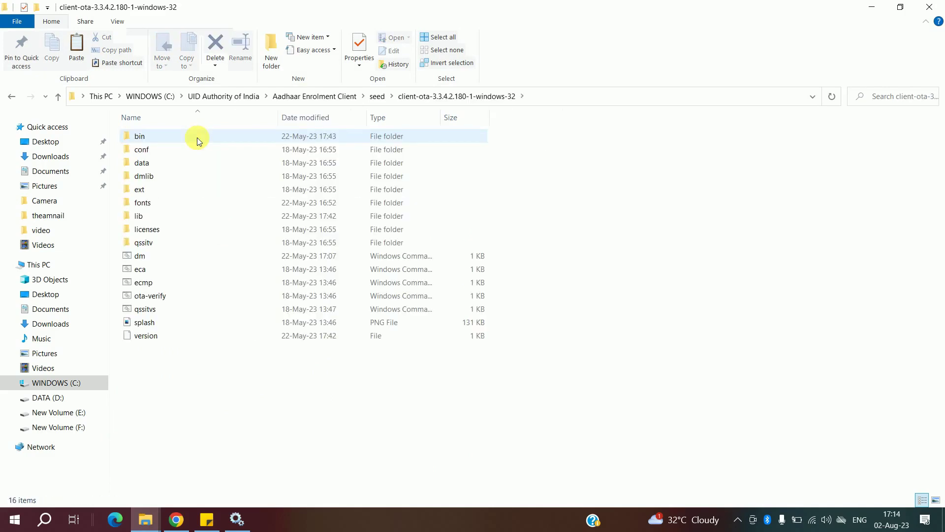
key("ctrl+a")
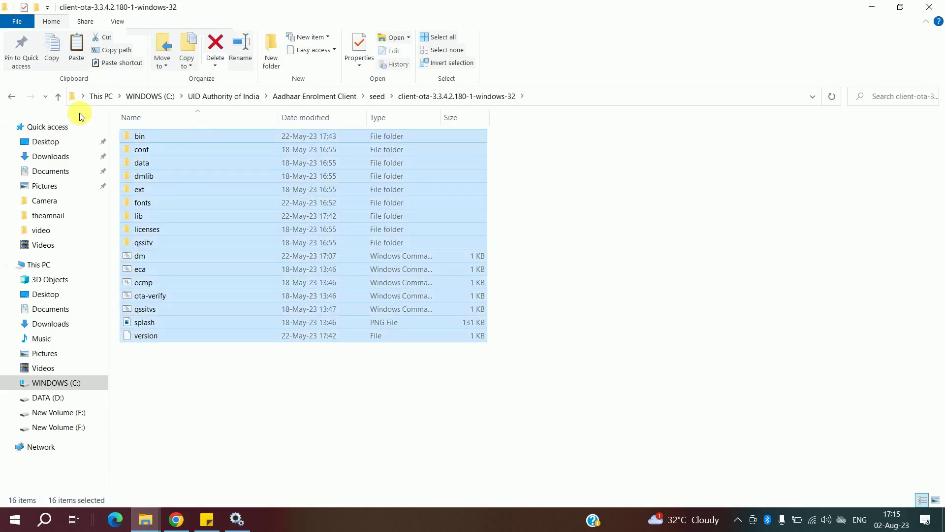
left_click(14, 99)
left_click(15, 100)
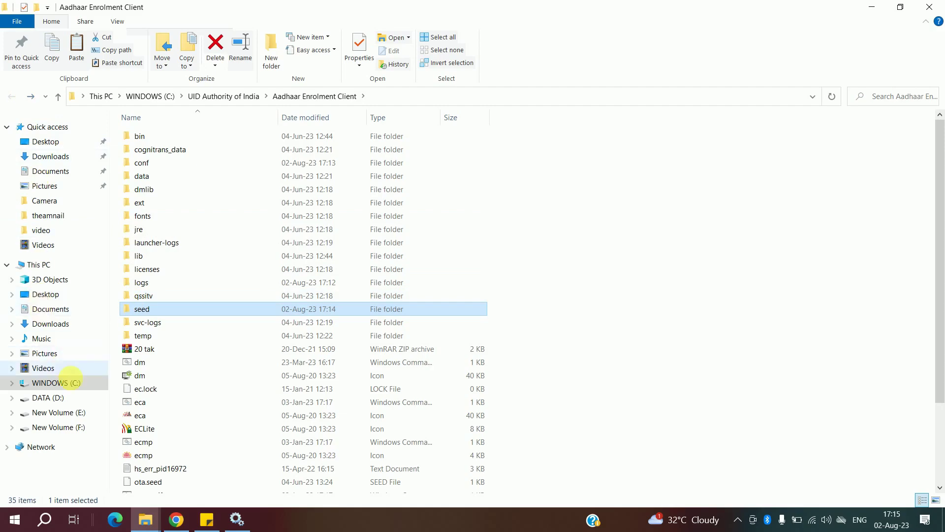
Paste them into C:\UID Authority of India\Aadhaar Enrolment Client, replacing existing files
left_click(69, 382)
double_click(172, 243)
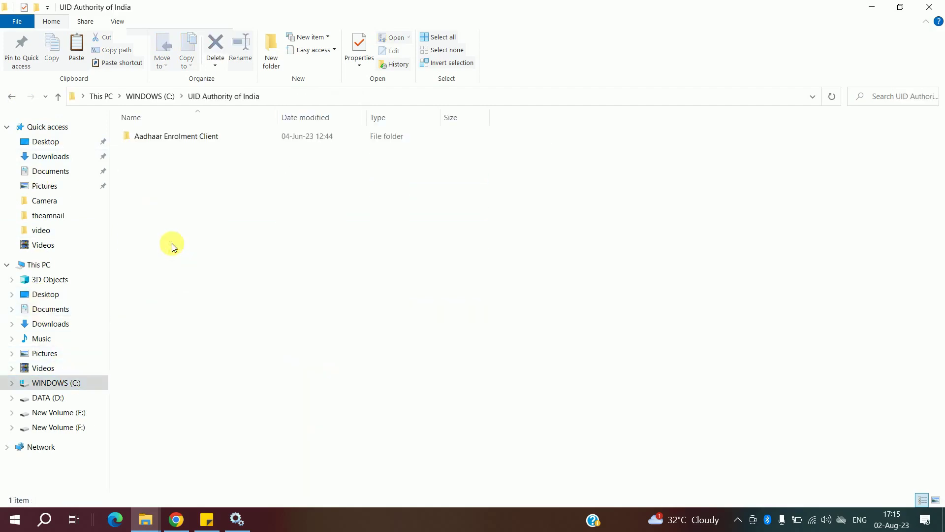
double_click(187, 141)
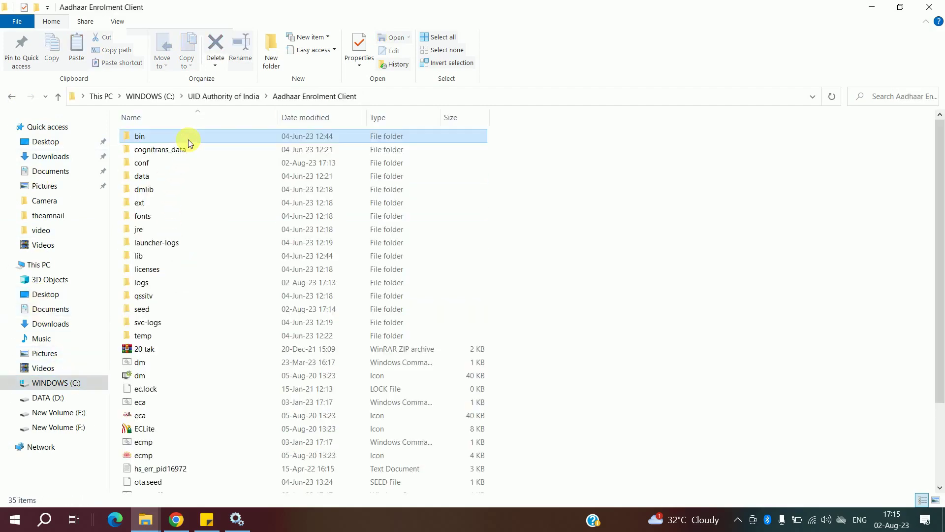
left_click(117, 317)
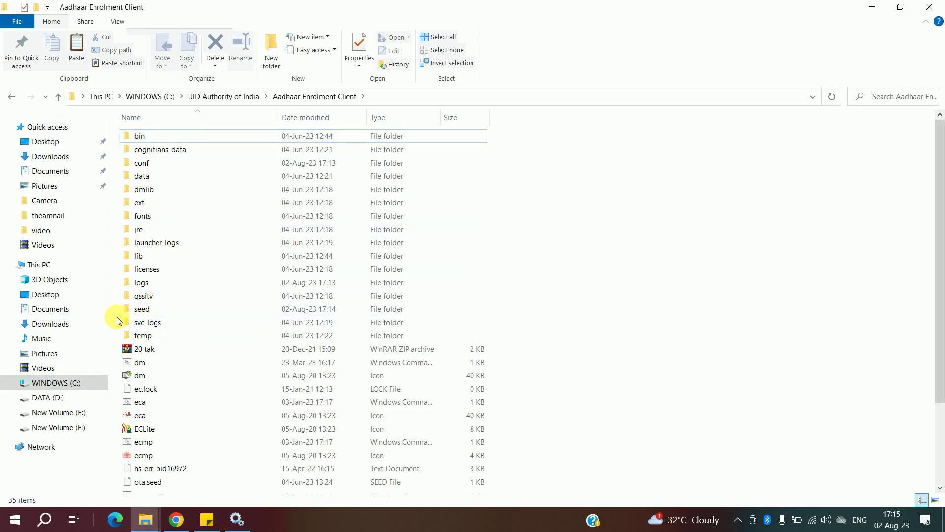
key("ctrl+v")
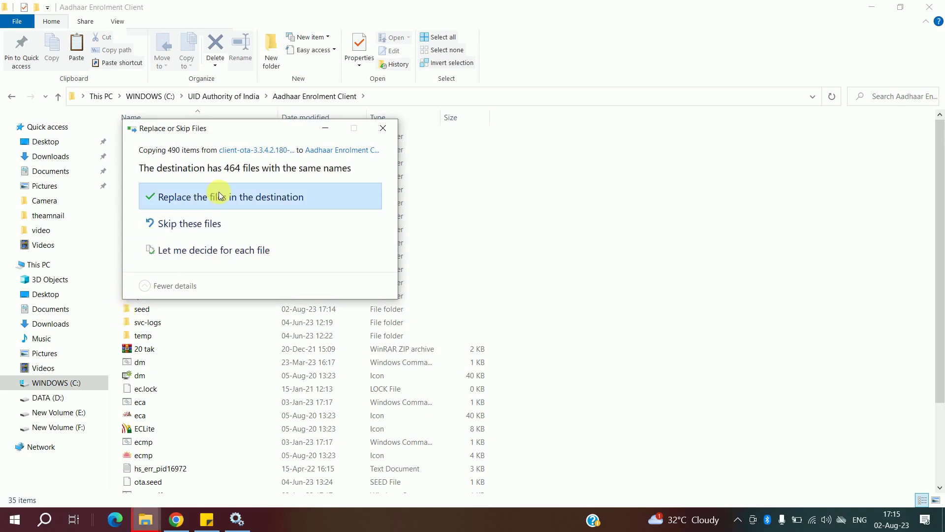
left_click(218, 195)
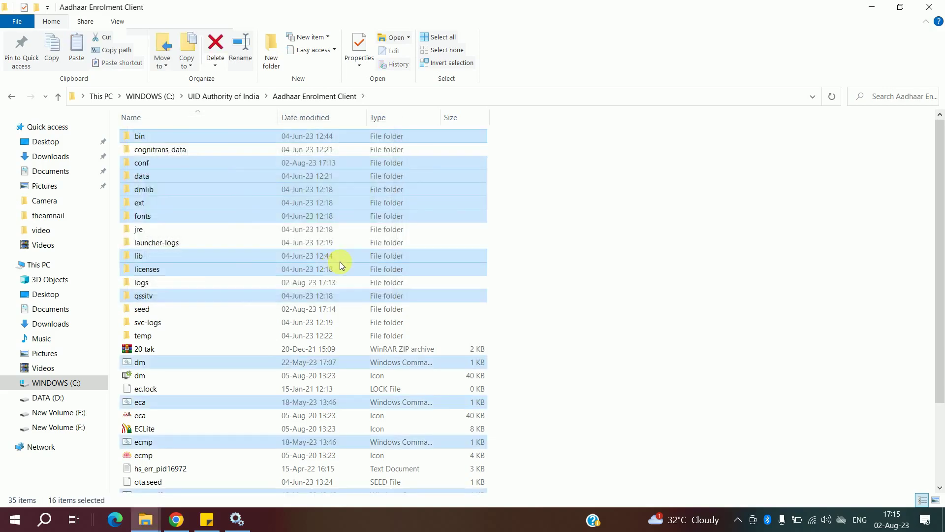
left_click(11, 96)
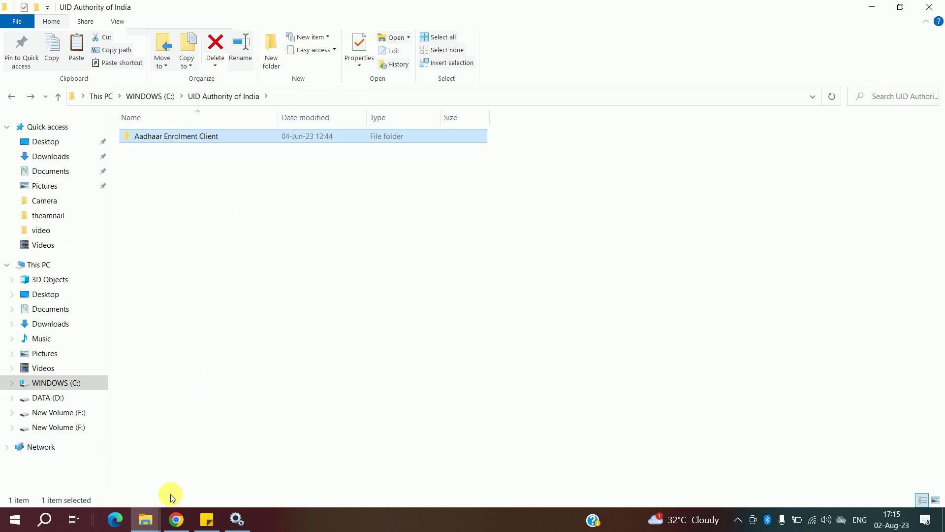
Start the Aadhaar Enrol Service Client, Multiplatform Device Manager and QSSITV services
left_click(237, 519)
left_click(596, 185)
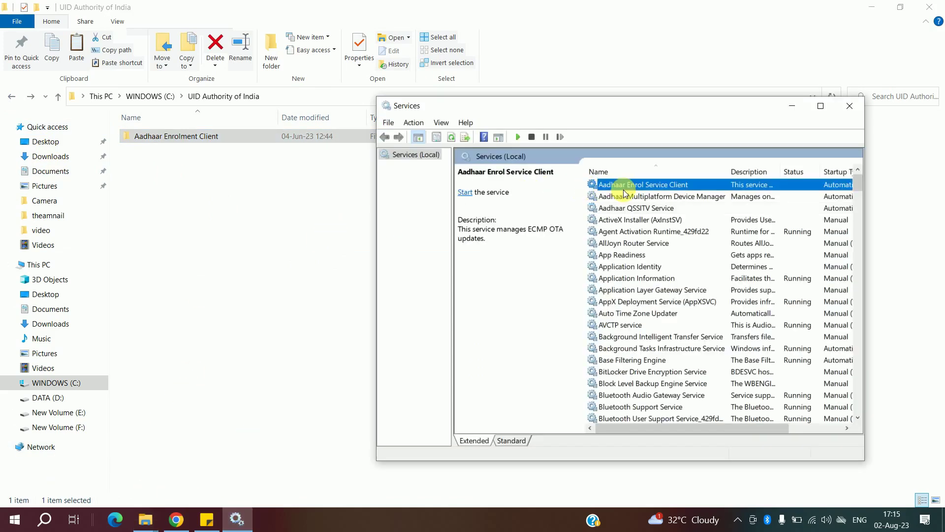
left_click(465, 192)
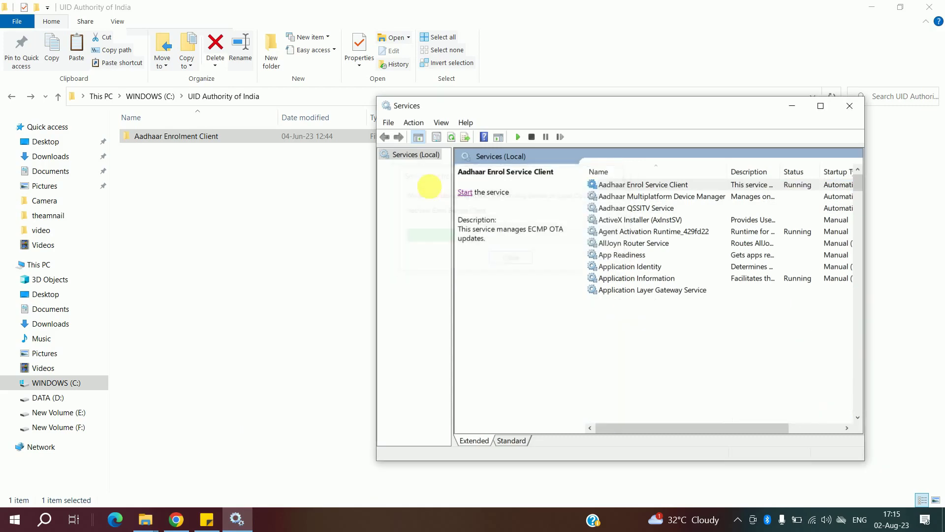
left_click(614, 196)
left_click(465, 202)
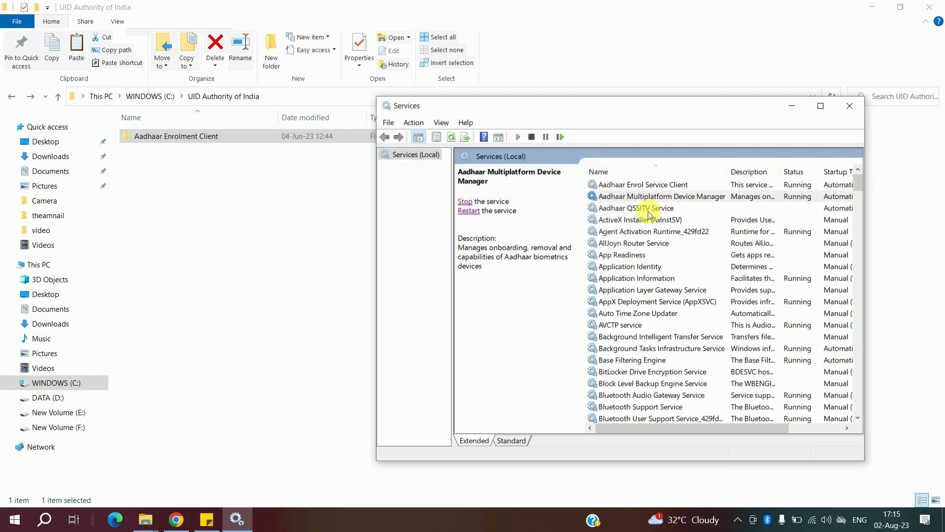
left_click(650, 208)
left_click(467, 202)
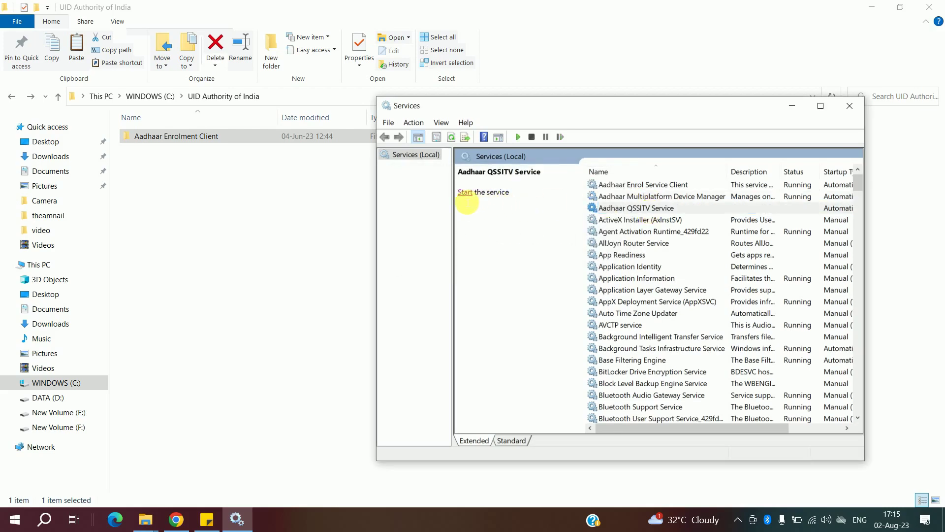
left_click(466, 193)
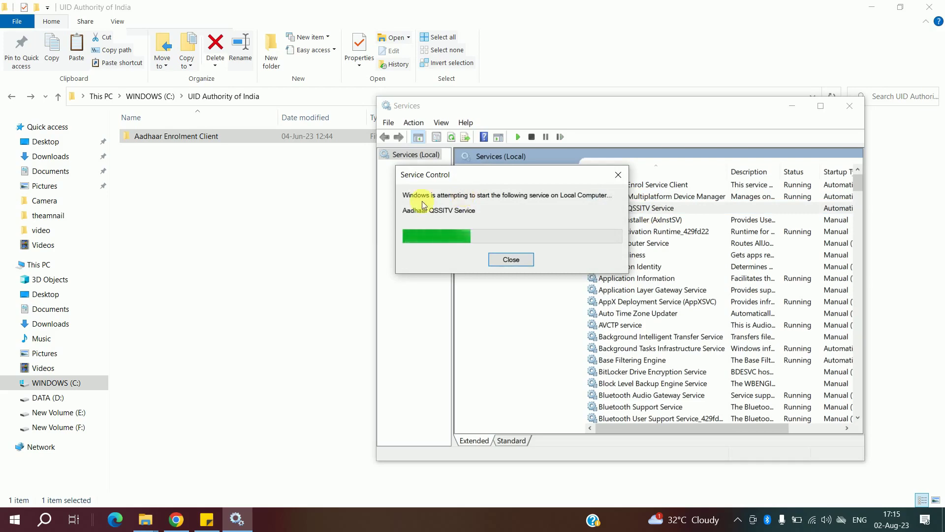
Close the UID Authority of India and Downloads folder windows
left_click(313, 234)
left_click(932, 11)
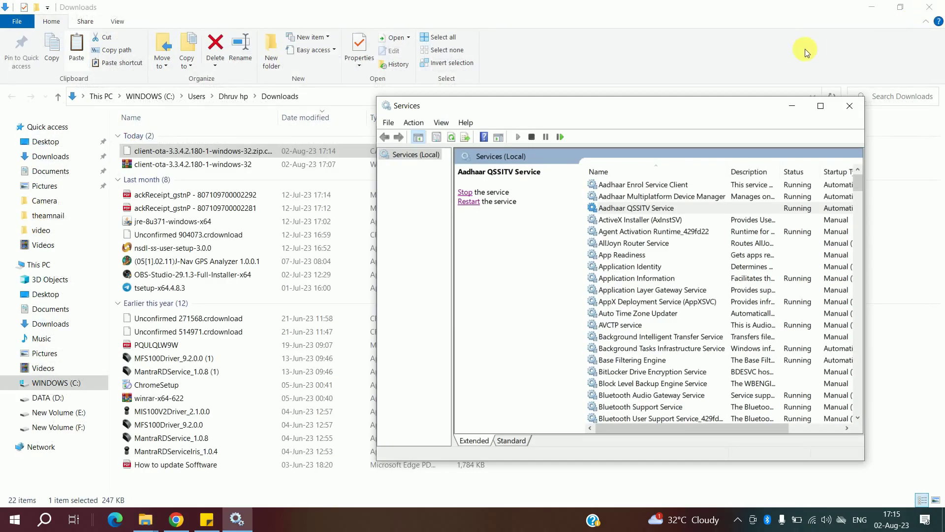
left_click(930, 7)
Close Chrome and Explorer, refresh the desktop, and launch the Aadhaar Enrolment Client
left_click(931, 8)
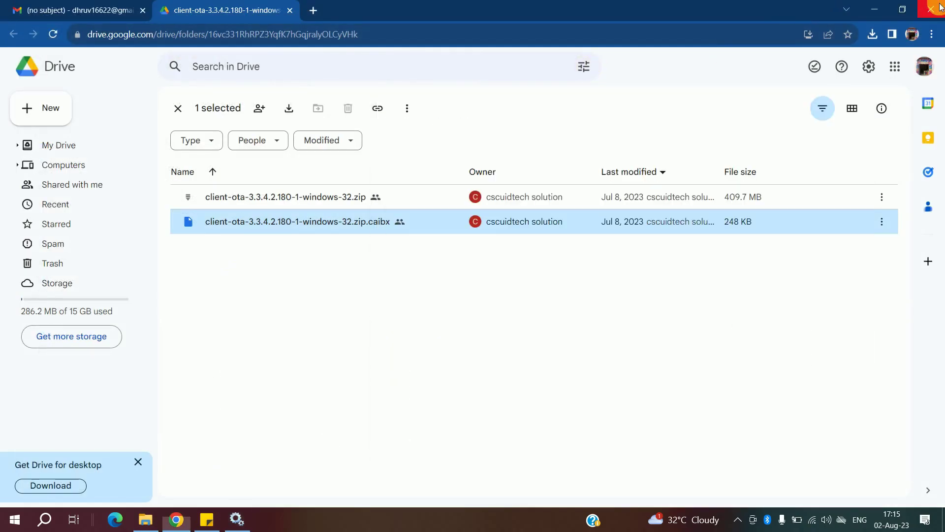
left_click(935, 7)
right_click(274, 172)
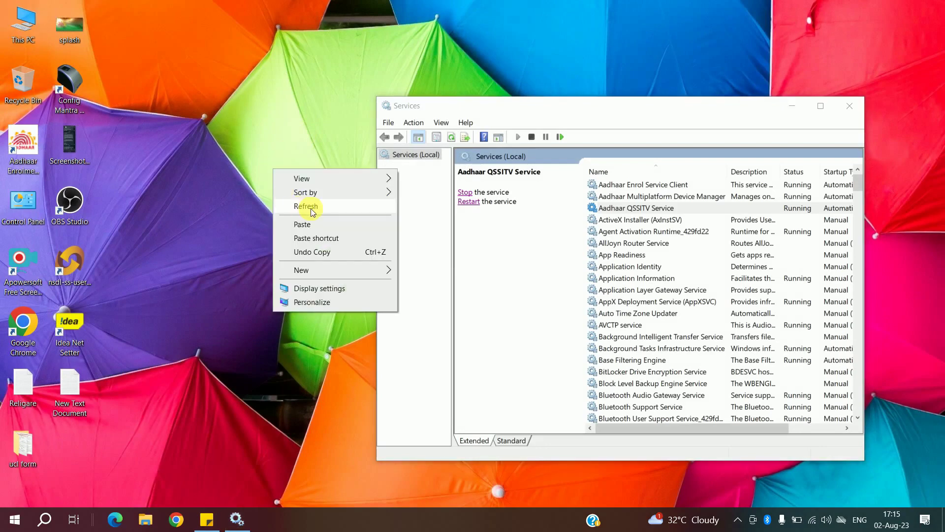
left_click(310, 205)
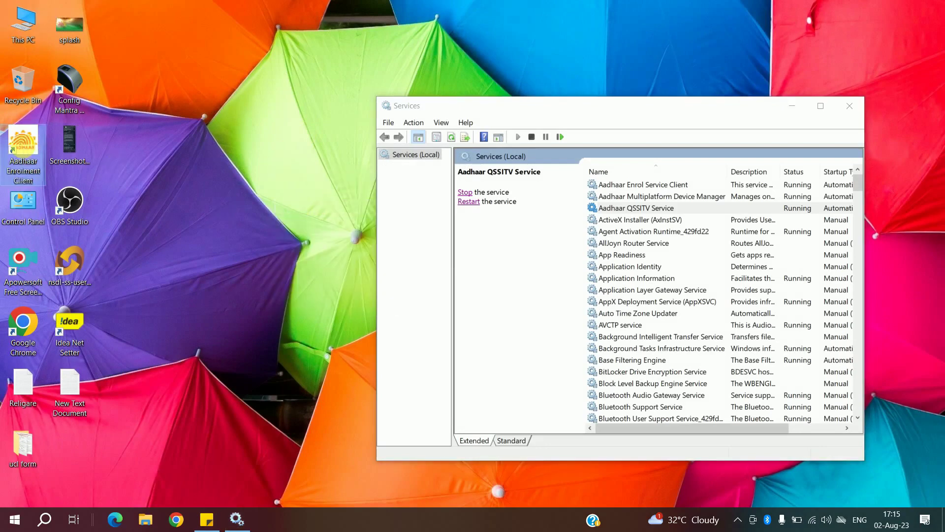
right_click(21, 126)
left_click(49, 148)
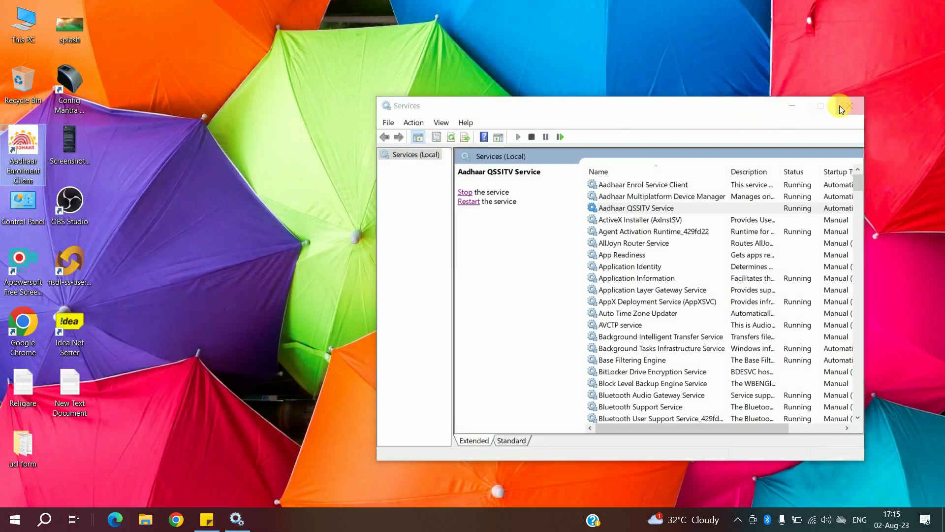
left_click(784, 108)
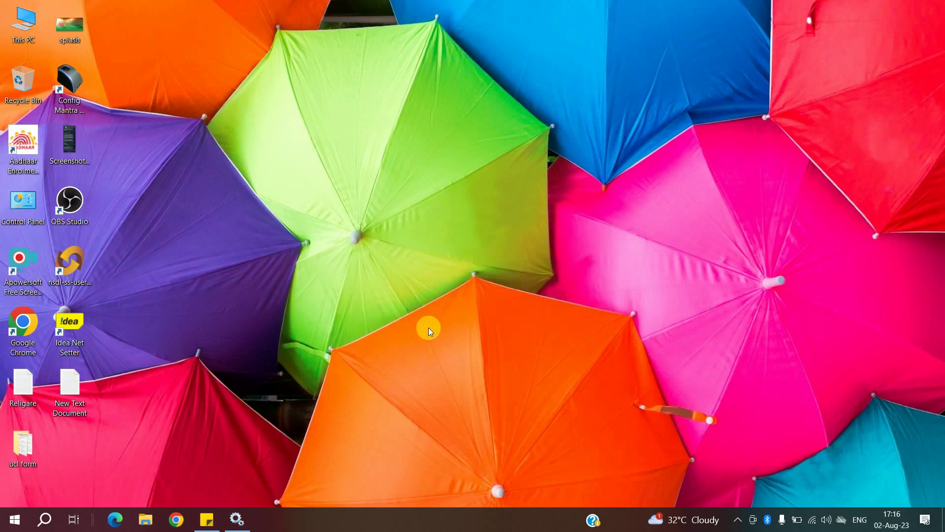
Relaunch the client from the refreshed desktop and log in with the operator name
right_click(428, 303)
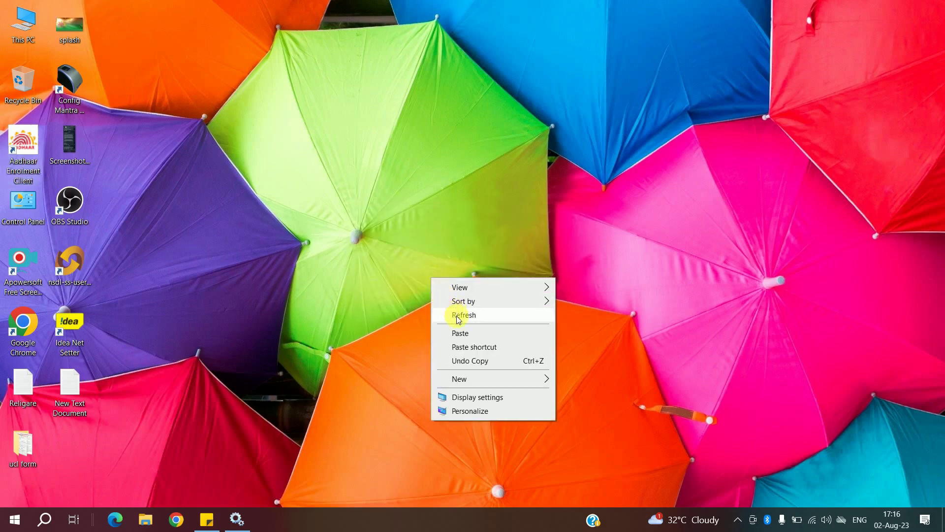
left_click(455, 313)
right_click(11, 131)
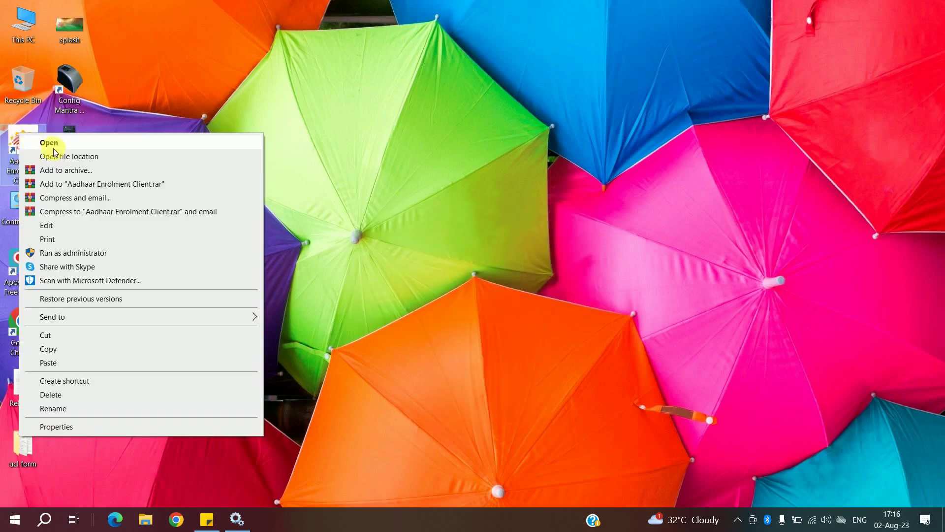
left_click(58, 144)
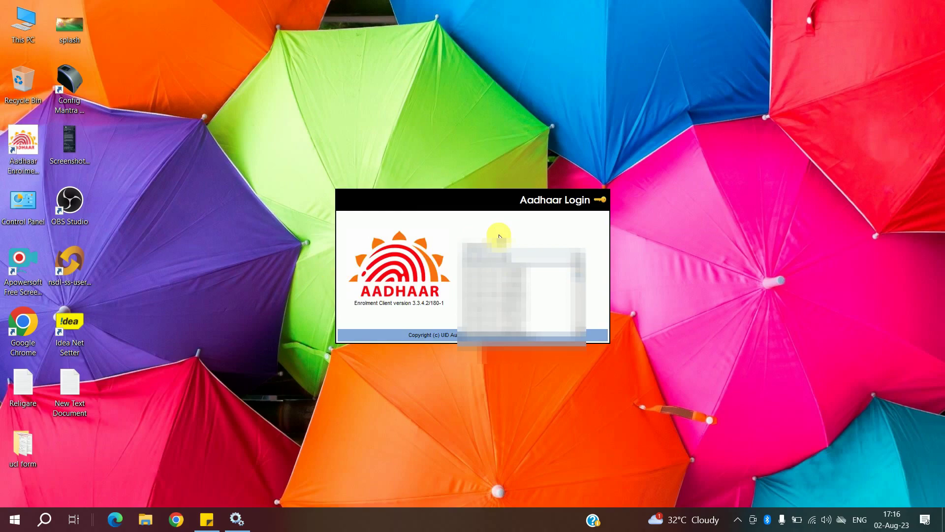
type("operator")
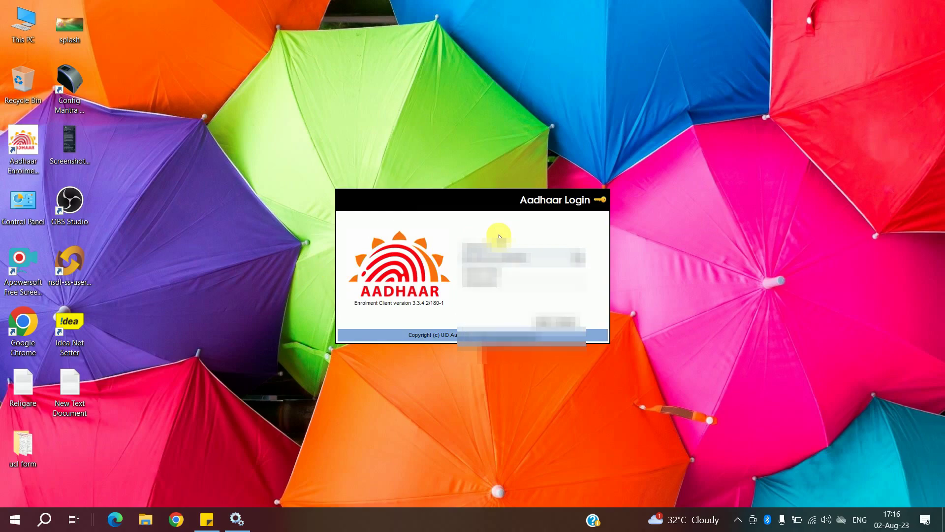
left_click(544, 323)
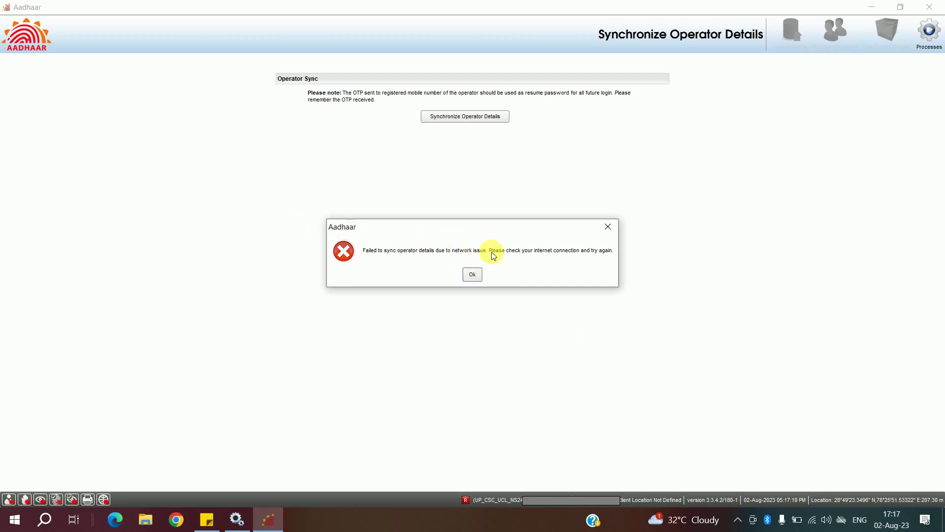
Acknowledge the 'Failed to sync operator details' error and restore the Services window
left_click(472, 274)
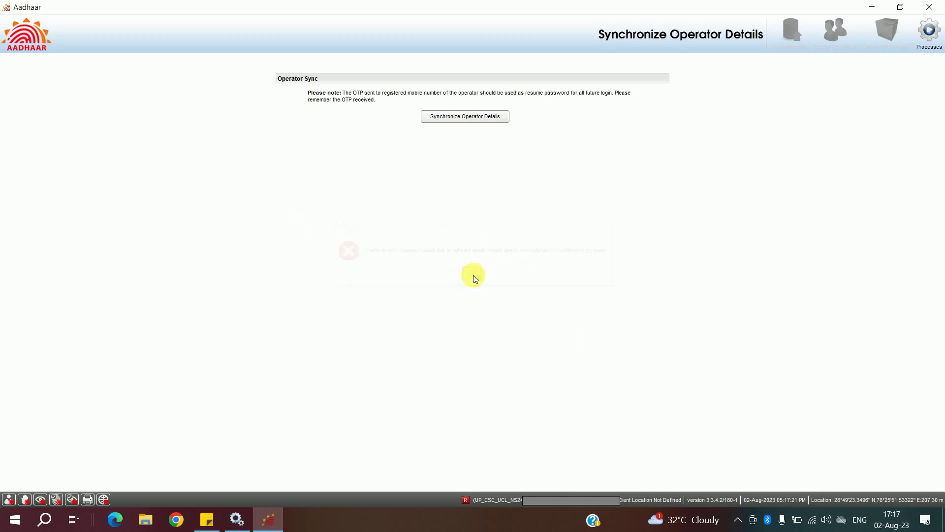
left_click(236, 519)
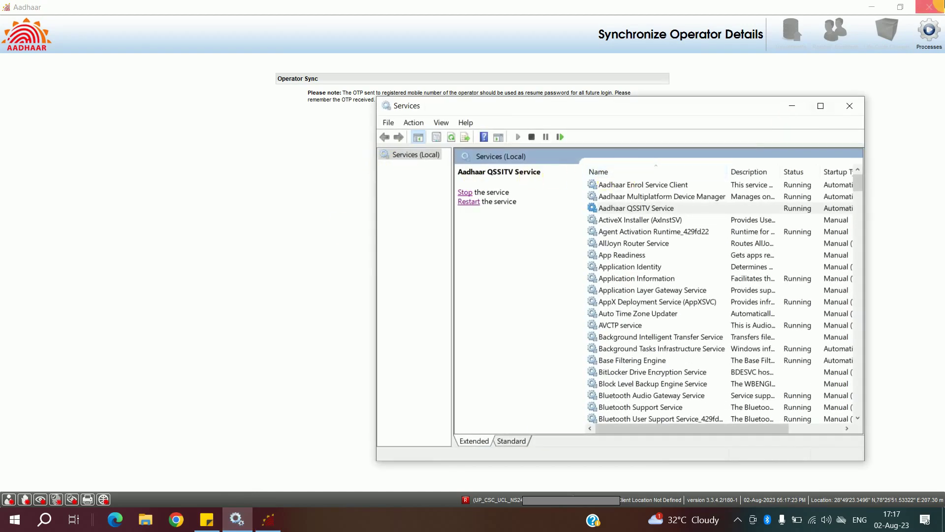
Close the Aadhaar window, then stop Enrol Service Client, Multiplatform Device Manager and QSSITV
left_click(929, 7)
left_click(598, 184)
double_click(598, 184)
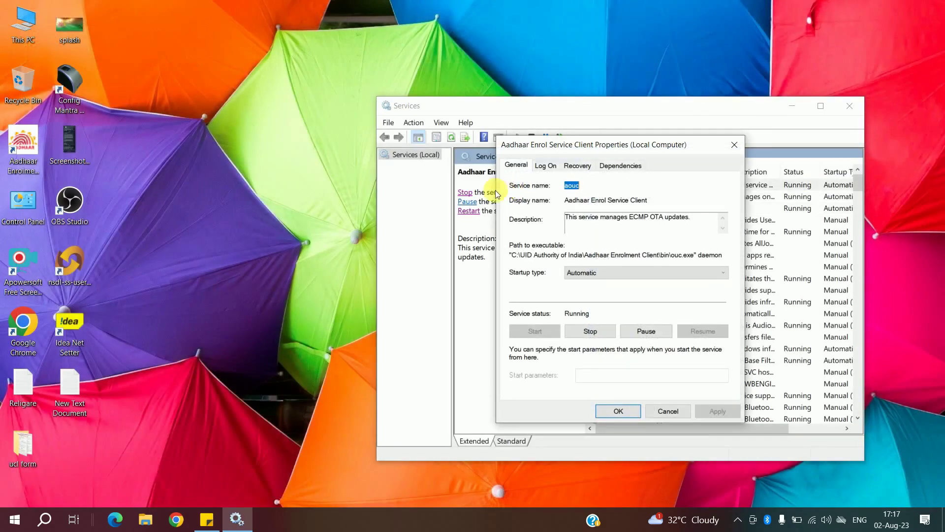
left_click(732, 146)
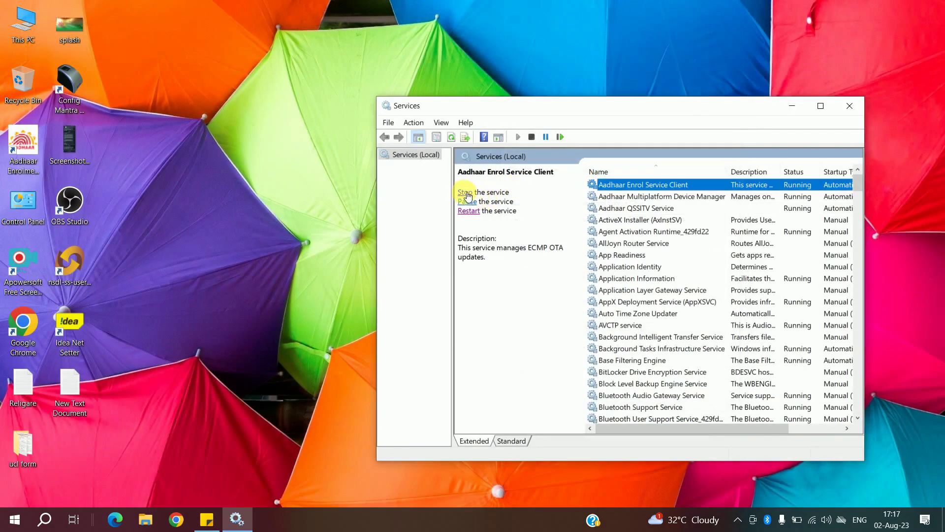
left_click(465, 192)
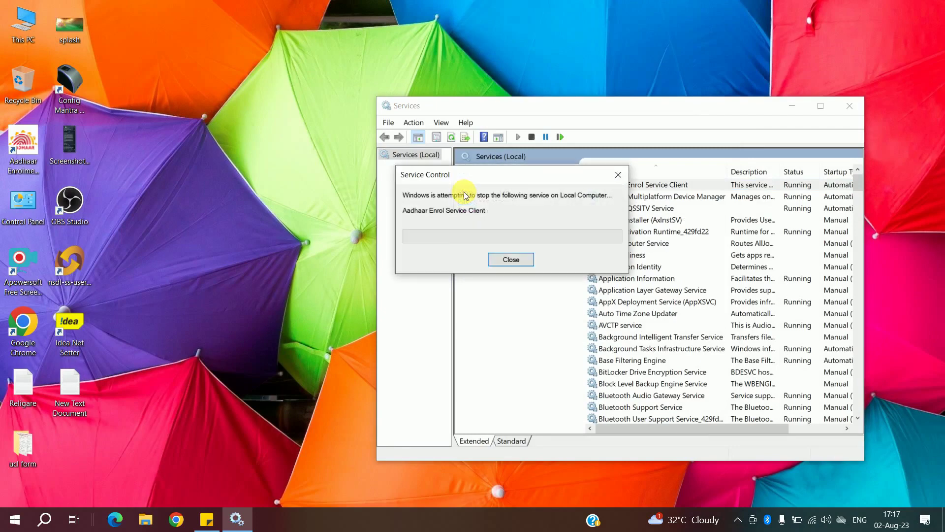
left_click(659, 197)
left_click(465, 202)
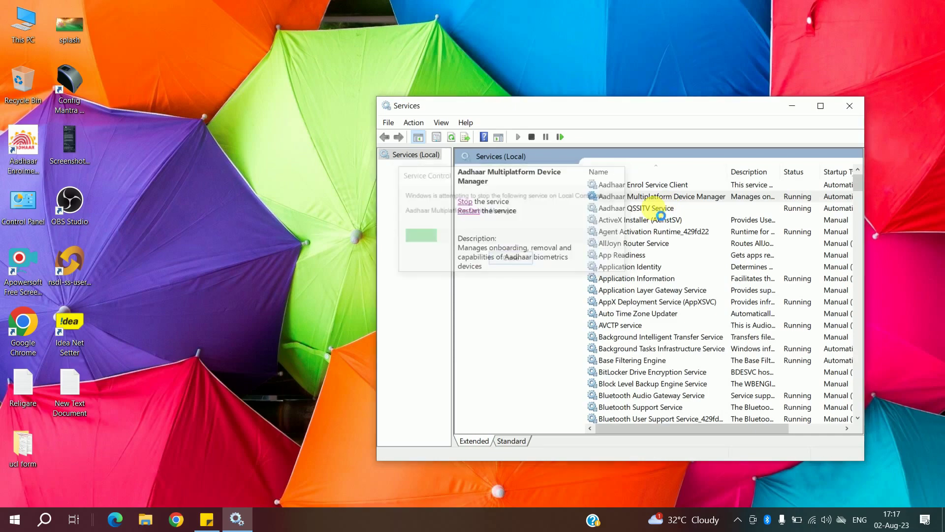
left_click(655, 209)
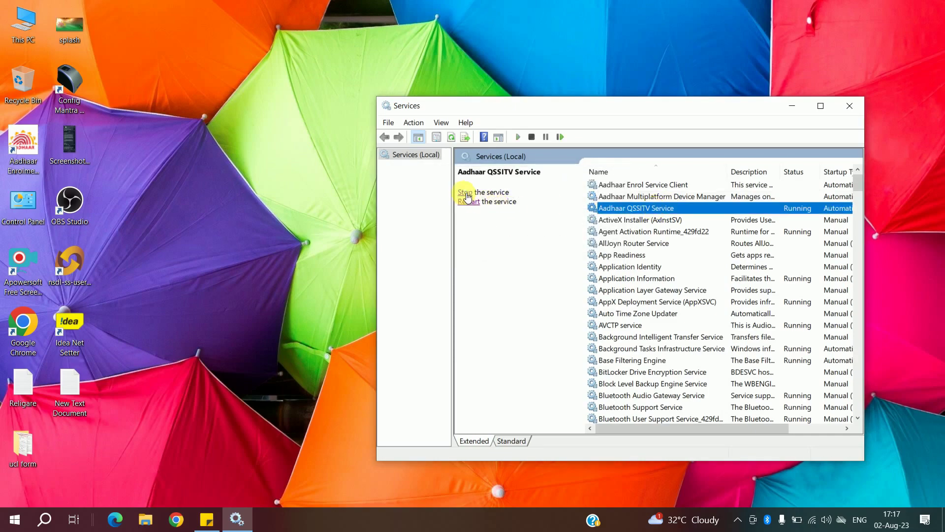
left_click(464, 193)
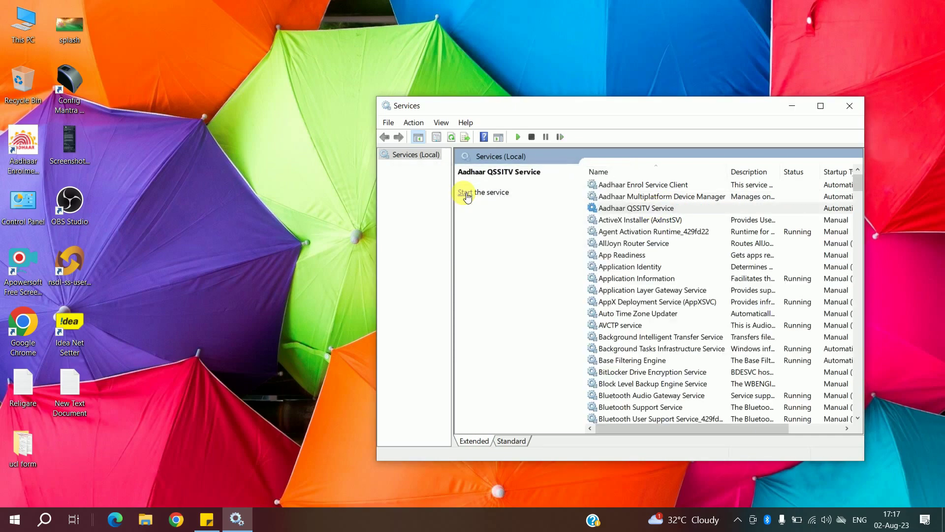
double_click(37, 23)
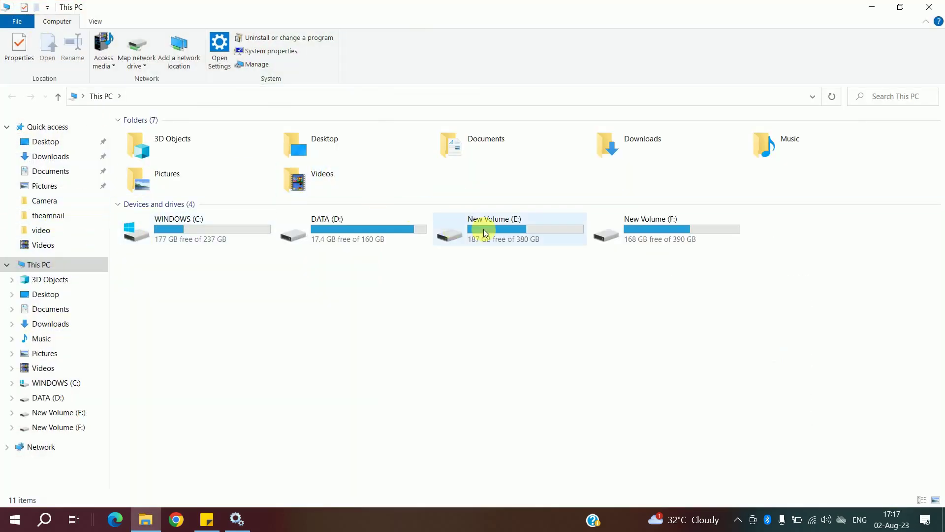
Copy proxy.properties from the New Volume (F:) drive to the desktop, then close the USB drive and Services windows
double_click(646, 226)
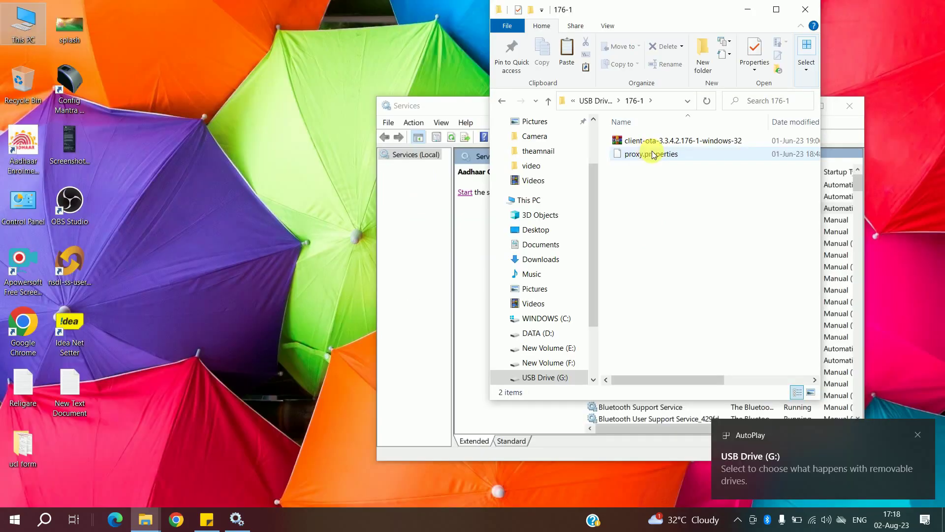
left_click_drag(652, 154, 351, 147)
left_click(805, 10)
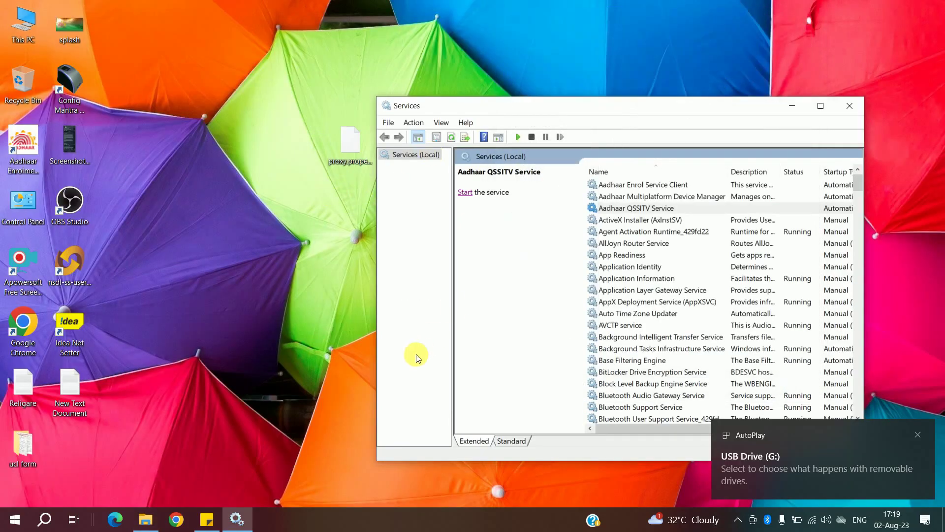
left_click(851, 109)
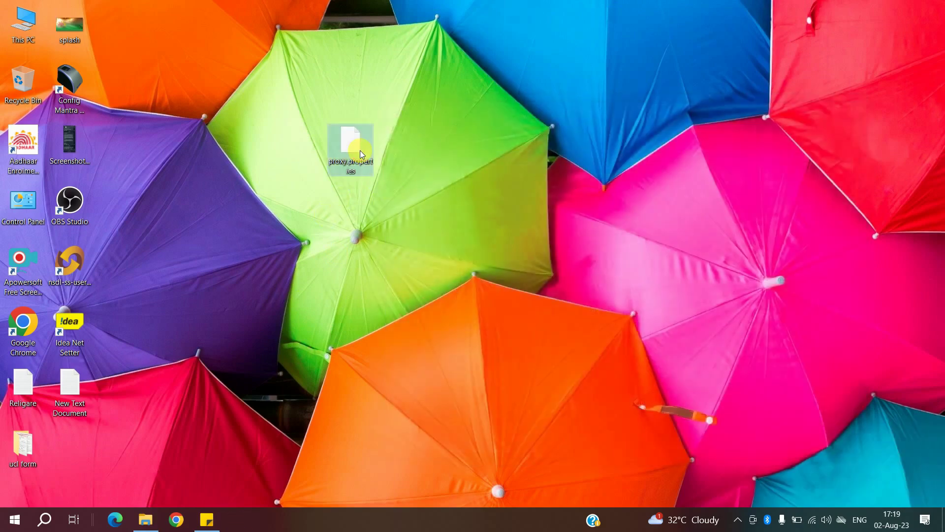
Paste the new proxy.properties into C:\UID Authority of India\Aadhaar Enrolment Client\conf, replacing the old file
double_click(33, 26)
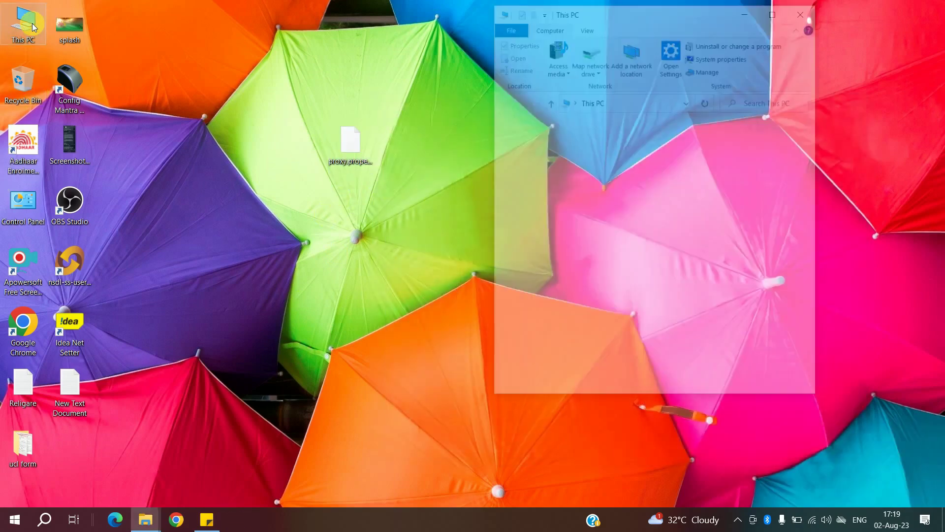
left_click(550, 289)
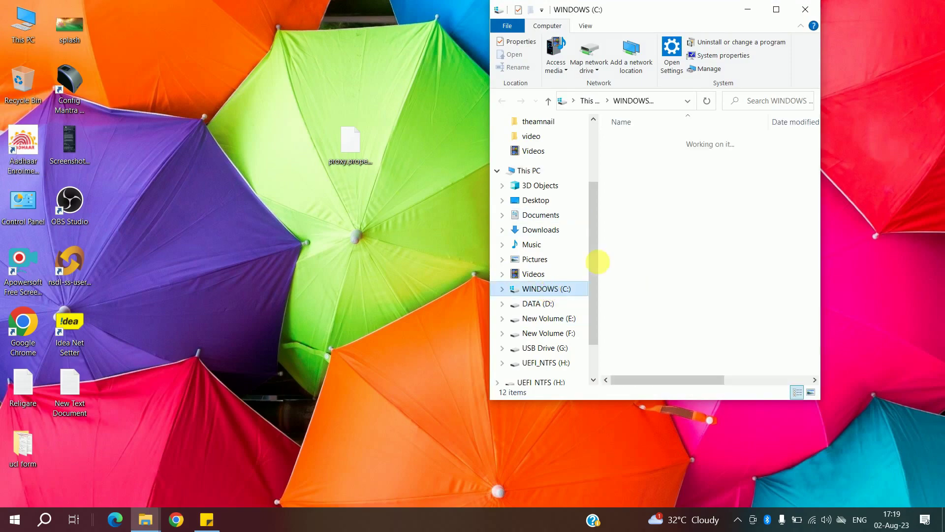
left_click(776, 9)
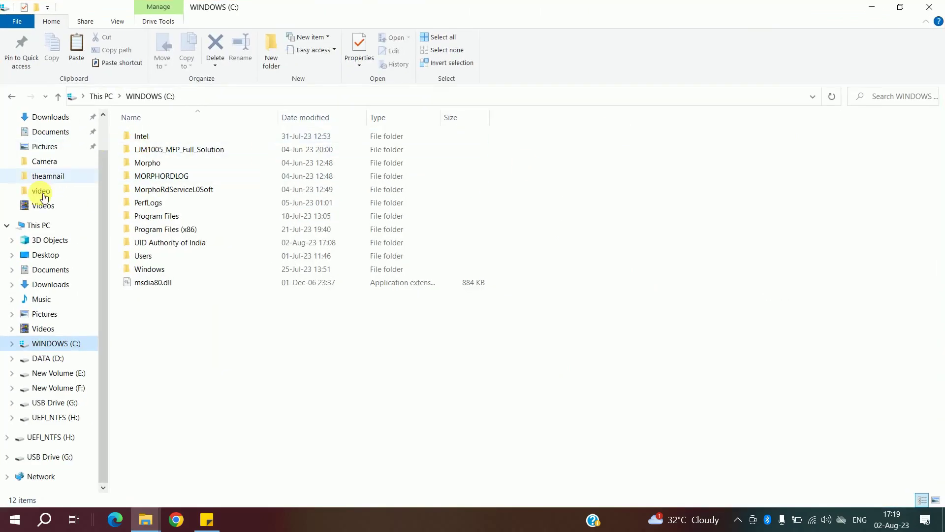
left_click(38, 225)
double_click(173, 225)
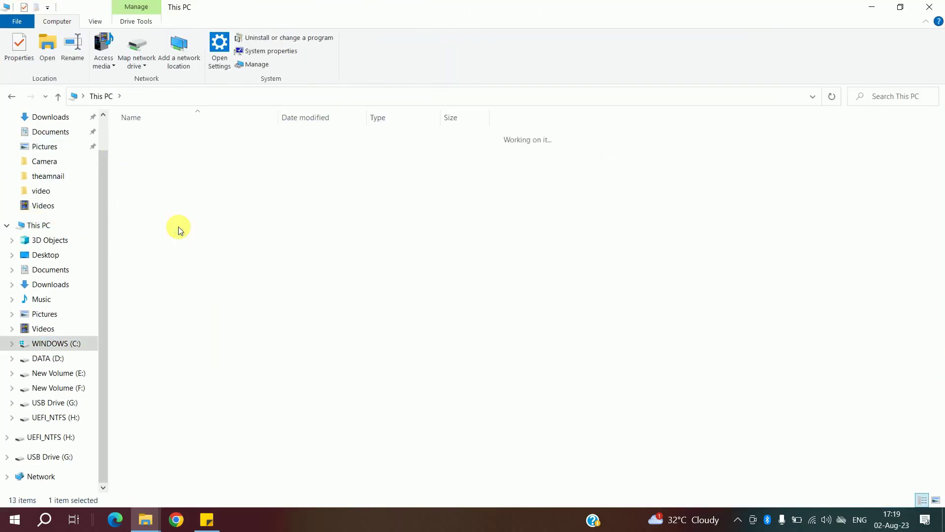
double_click(170, 244)
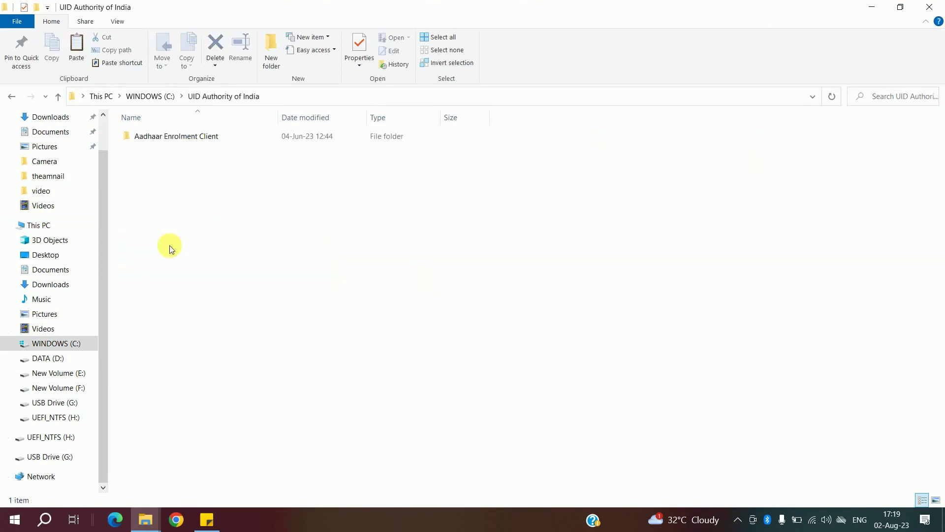
double_click(190, 138)
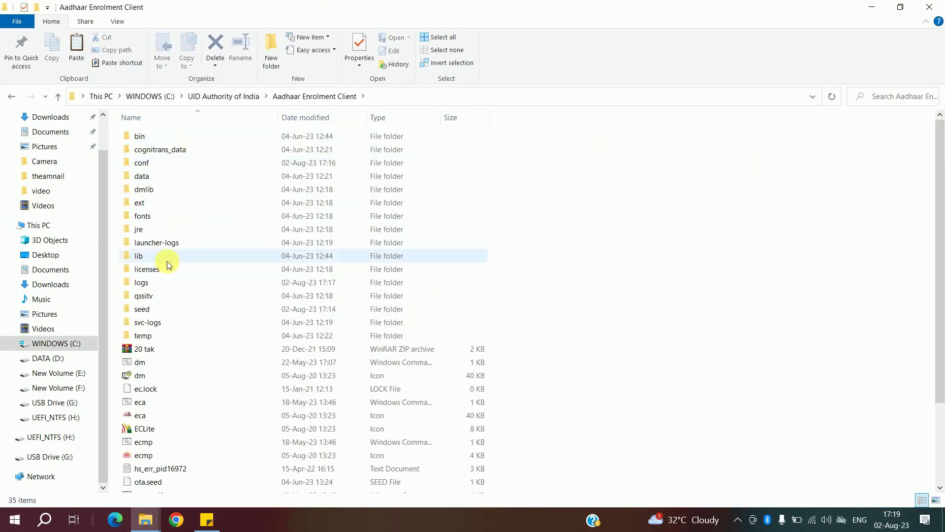
double_click(150, 165)
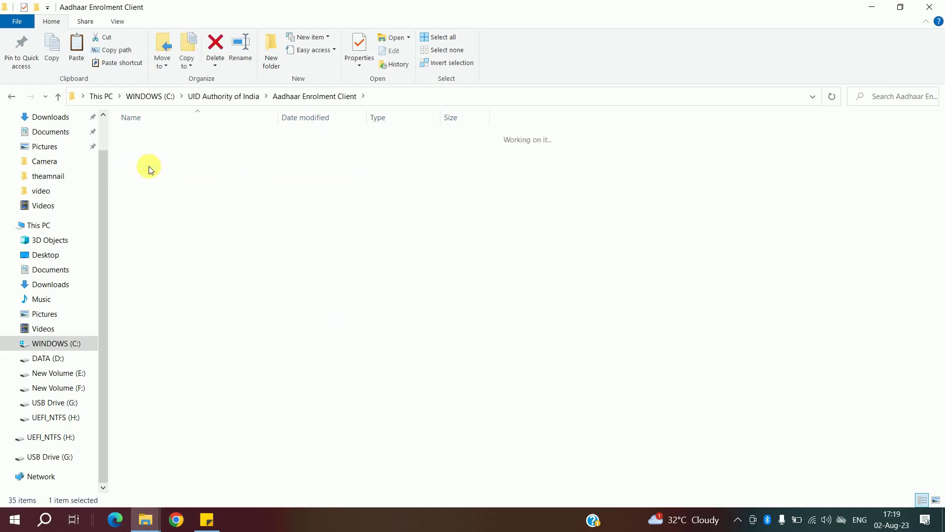
left_click(170, 248)
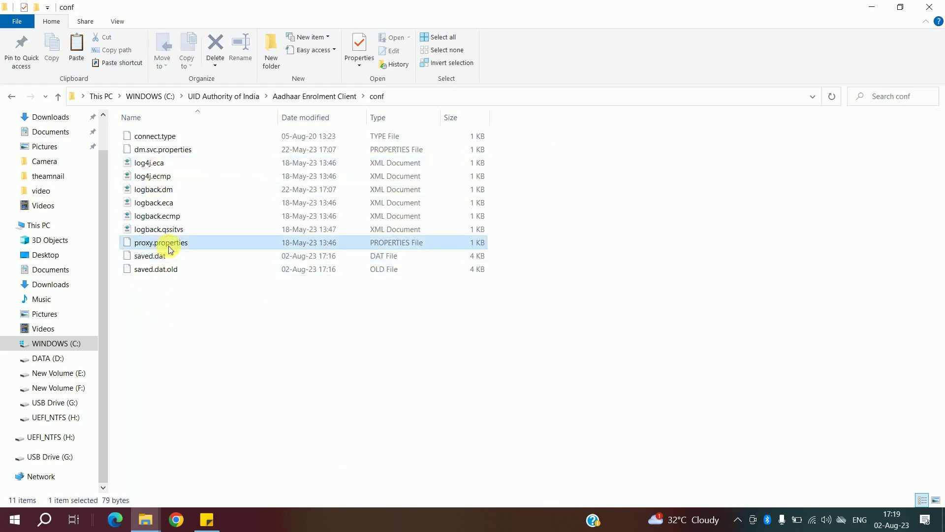
left_click(254, 363)
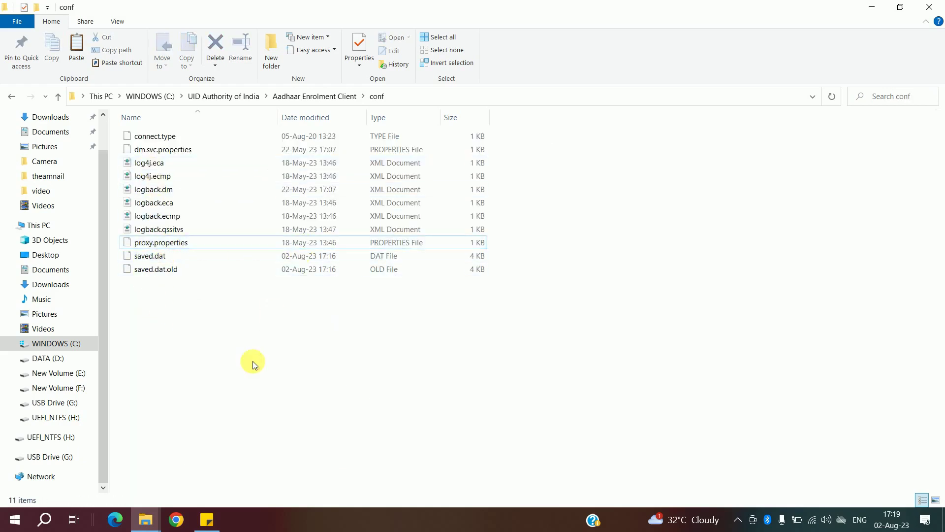
key("ctrl+v")
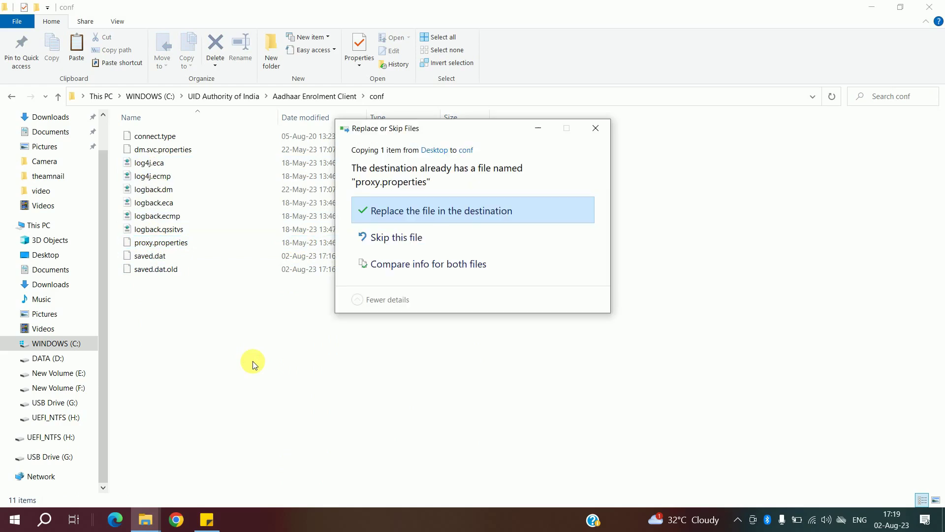
left_click(415, 220)
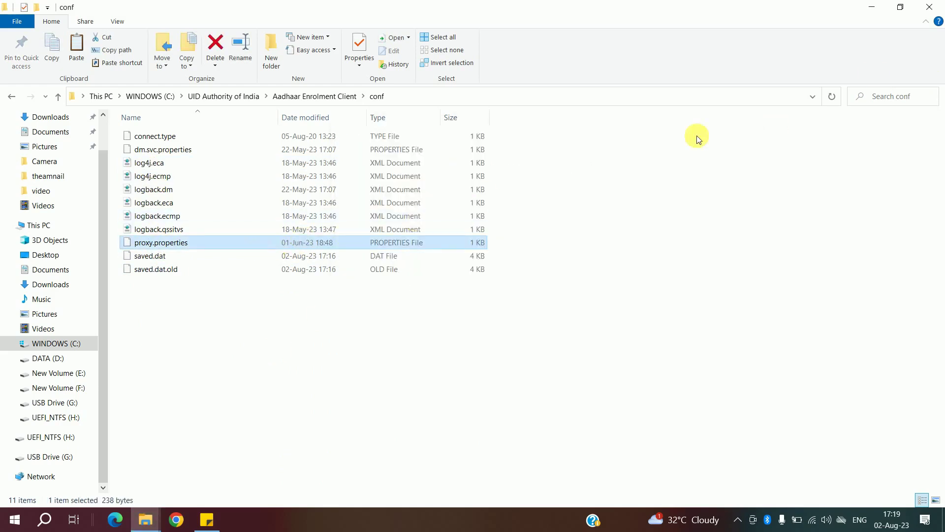
Close the conf folder and open Services through a 'ser' Start search
left_click(930, 7)
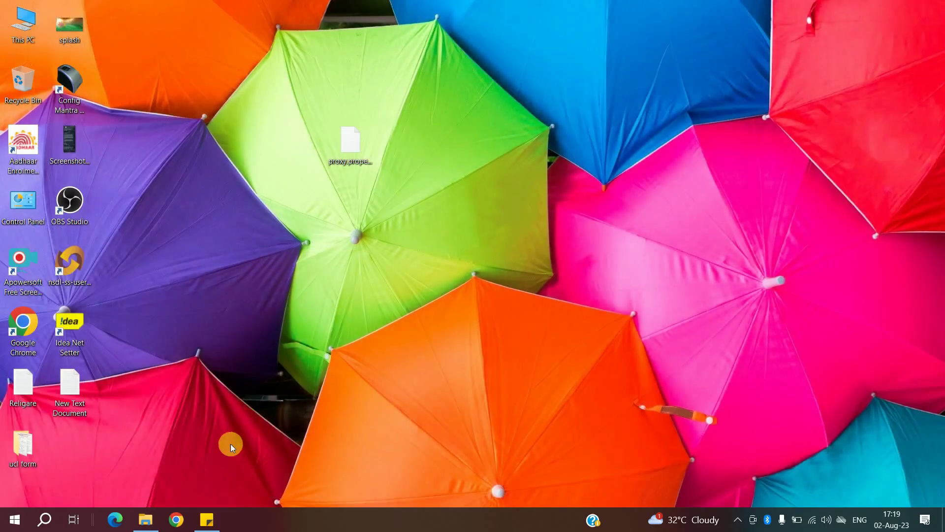
left_click(3, 517)
type("ser")
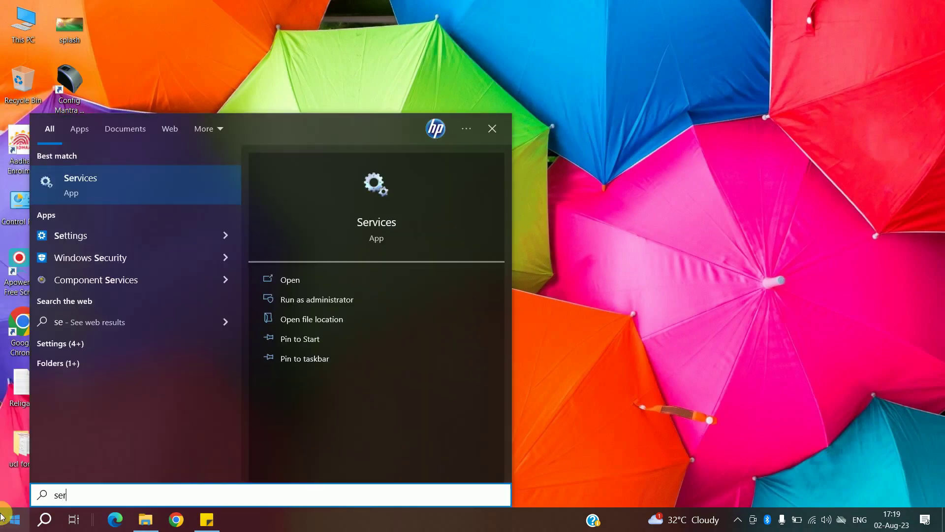
key("Return")
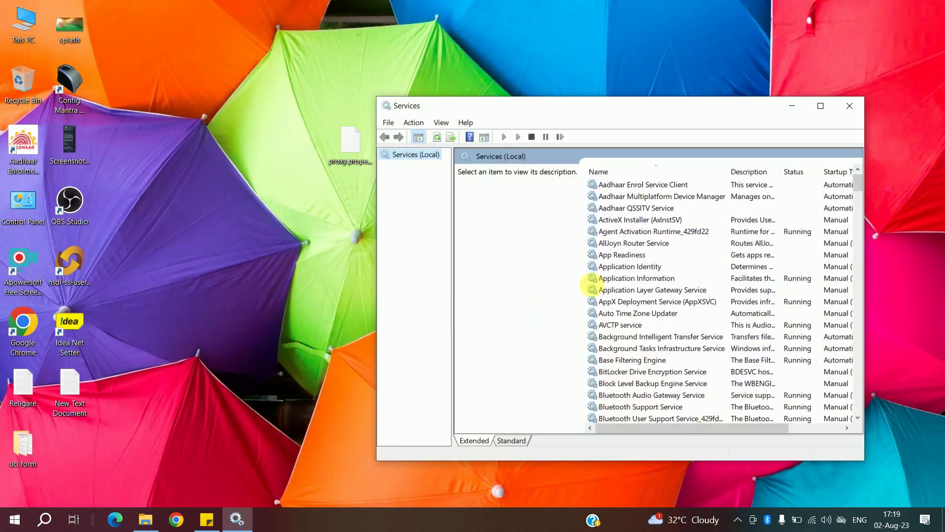
Start the Aadhaar Enrol Service Client, Multiplatform Device Manager and QSSITV services
left_click(630, 187)
left_click(466, 195)
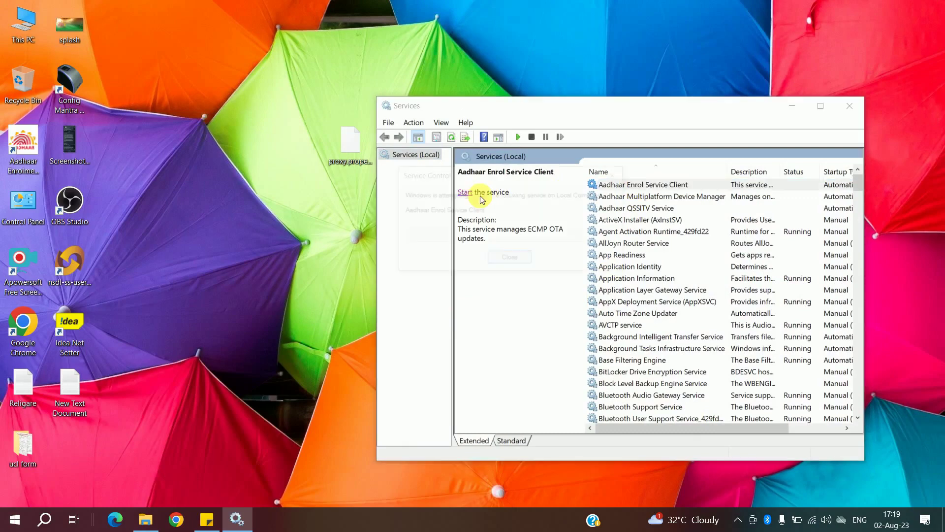
left_click(646, 197)
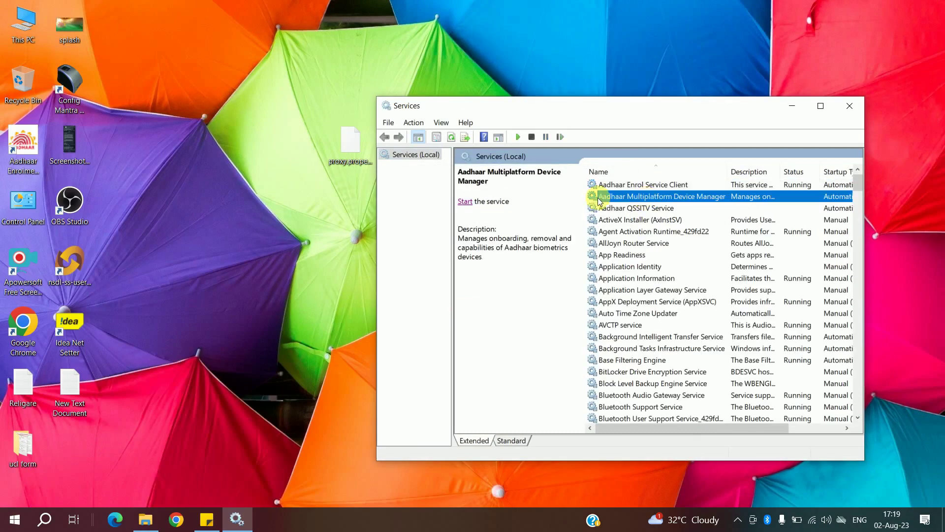
left_click(465, 202)
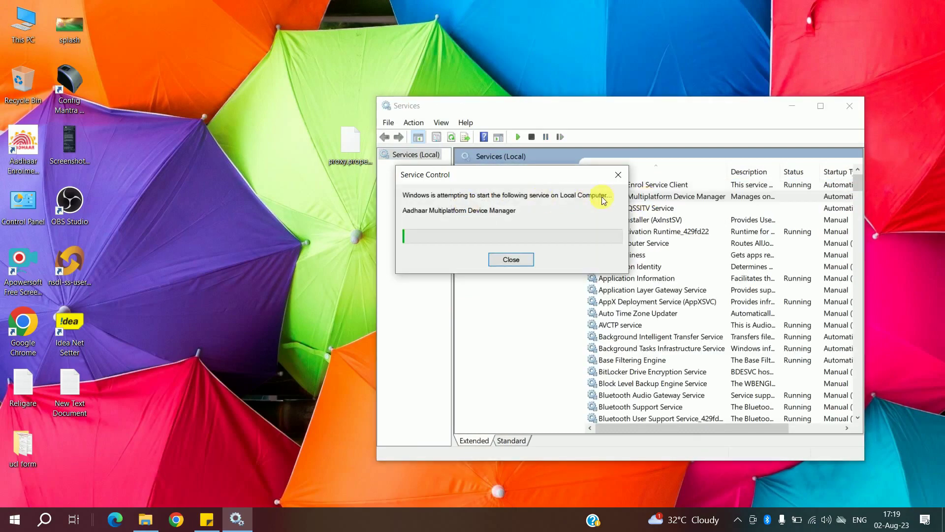
left_click(642, 208)
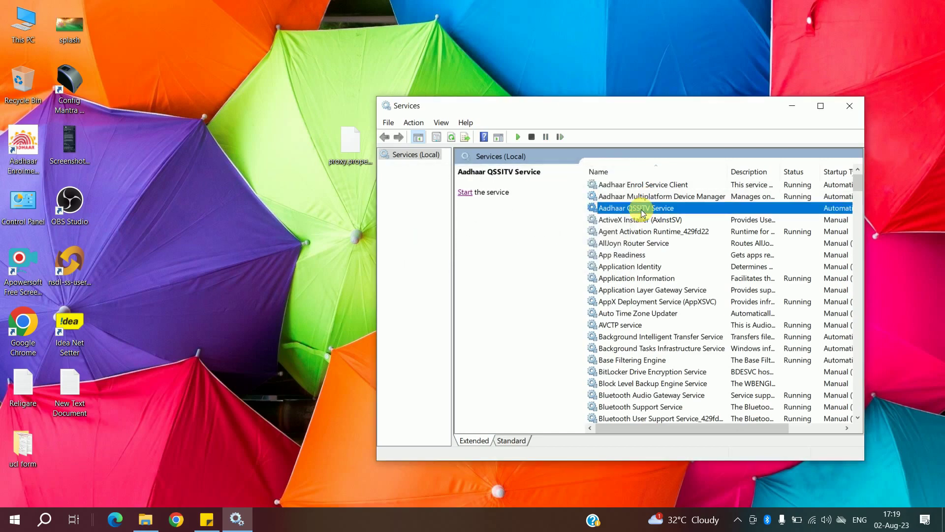
left_click(465, 194)
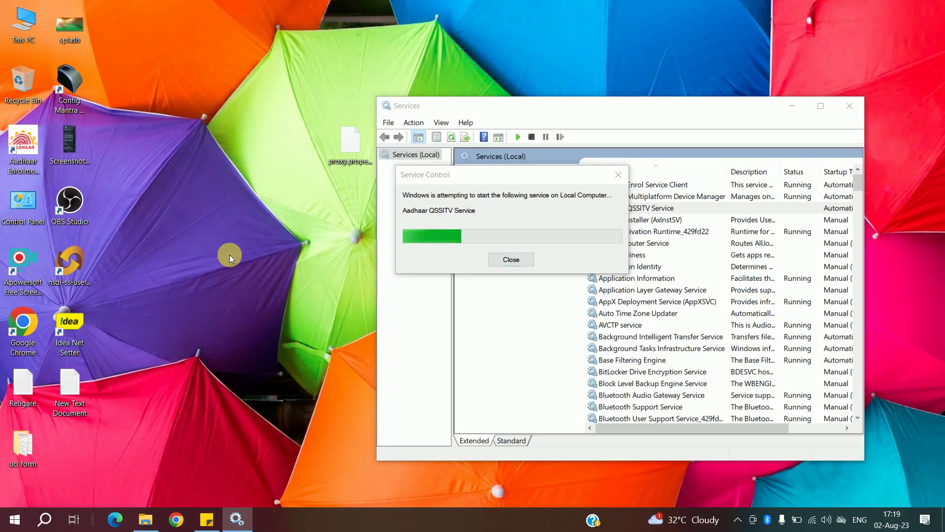
right_click(20, 156)
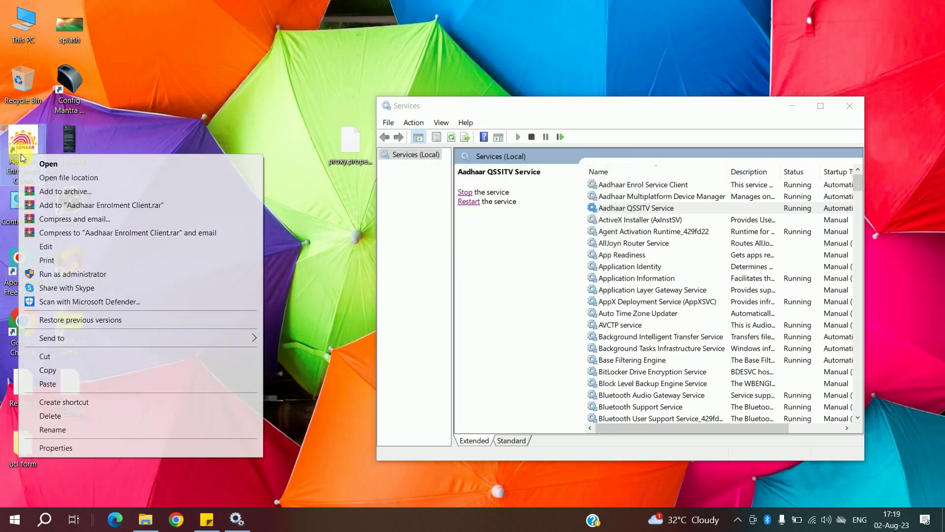
Launch Aadhaar Enrolment Client from its desktop shortcut, close Services, and refresh the desktop while loading
left_click(47, 163)
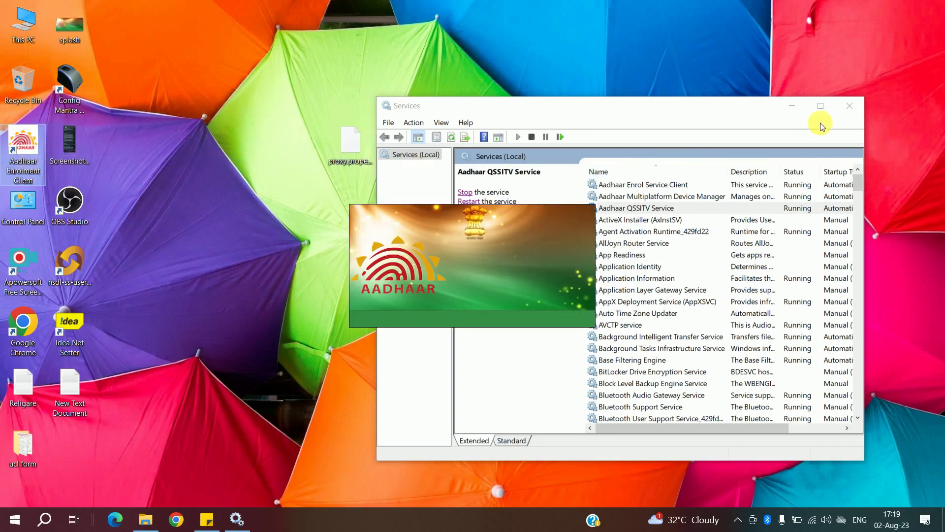
left_click(850, 106)
right_click(676, 110)
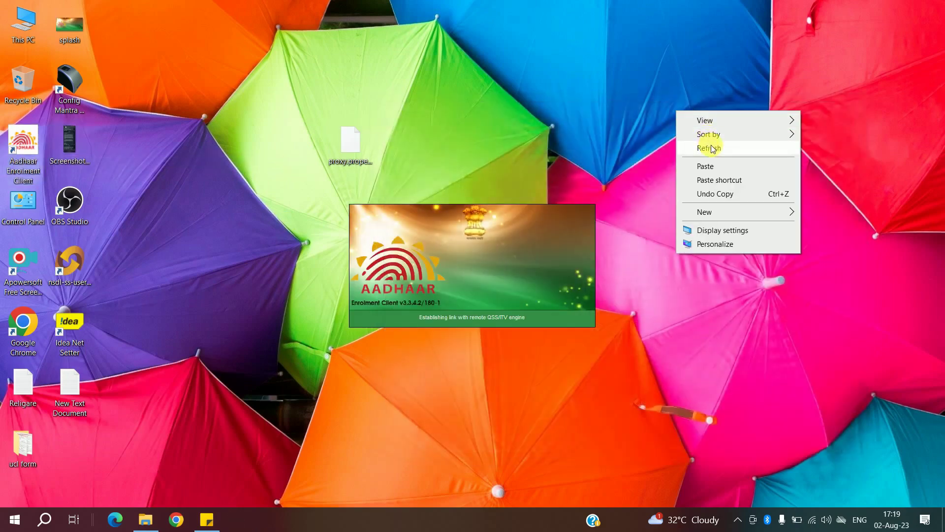
left_click(711, 145)
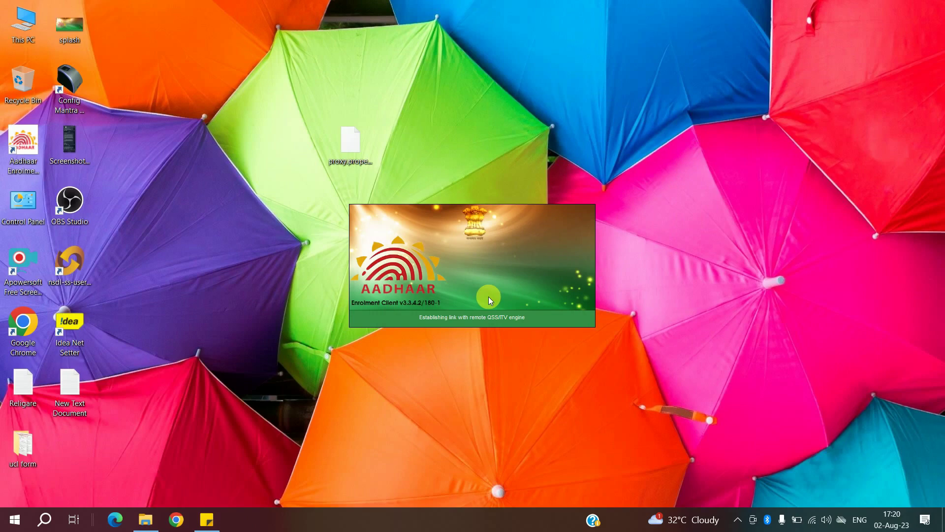
right_click(703, 207)
left_click(722, 243)
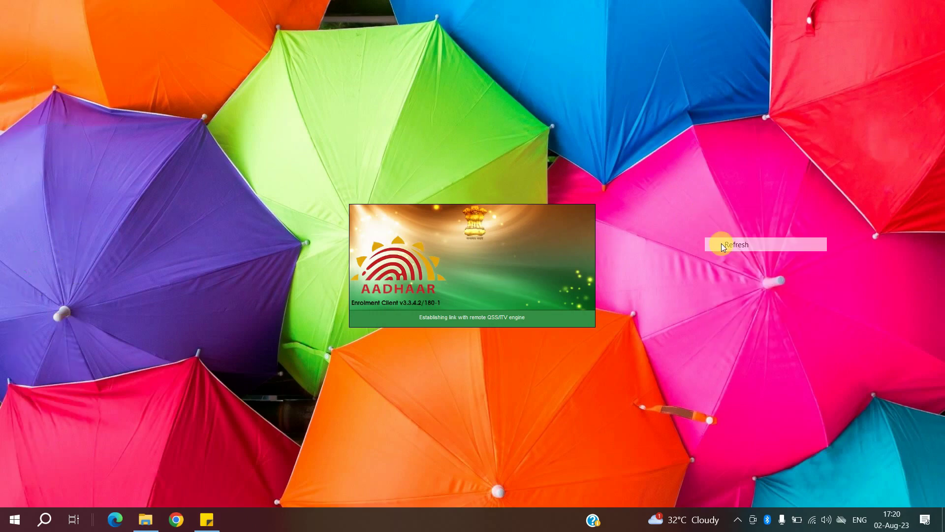
right_click(700, 191)
left_click(725, 230)
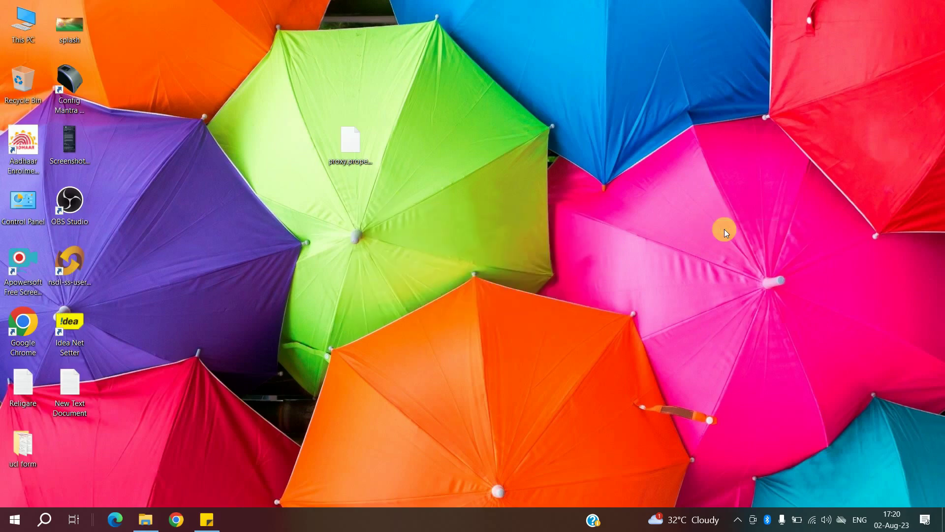
right_click(702, 202)
right_click(471, 224)
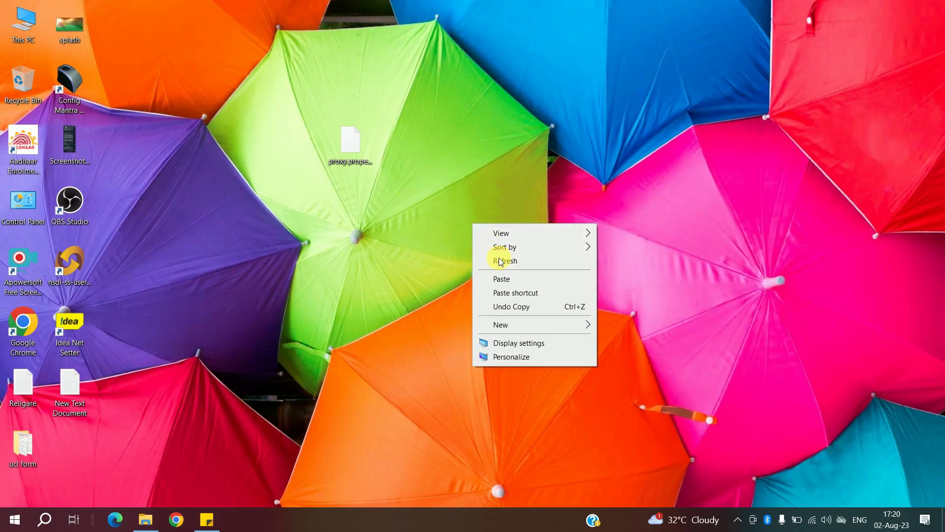
left_click(498, 261)
Relaunch Aadhaar Enrolment Client from the shortcut and refresh the desktop until the Login window appears
right_click(40, 153)
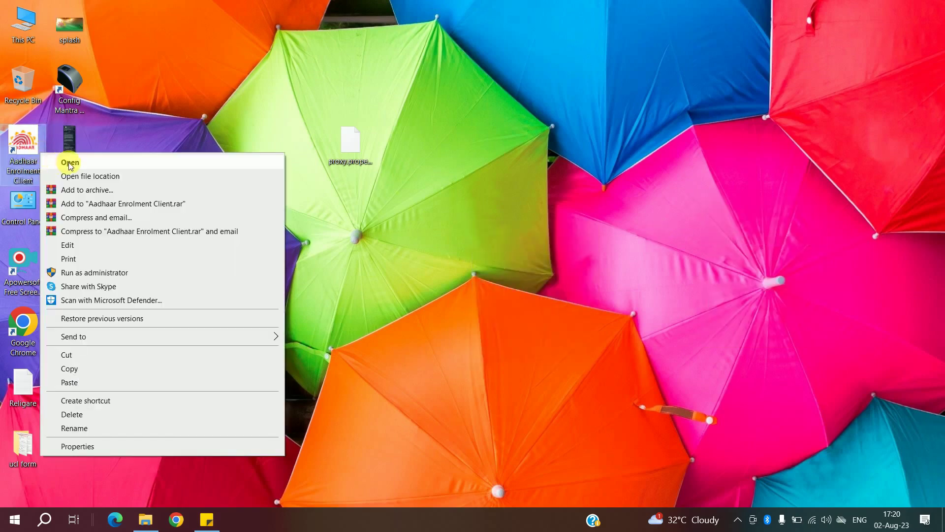
left_click(54, 161)
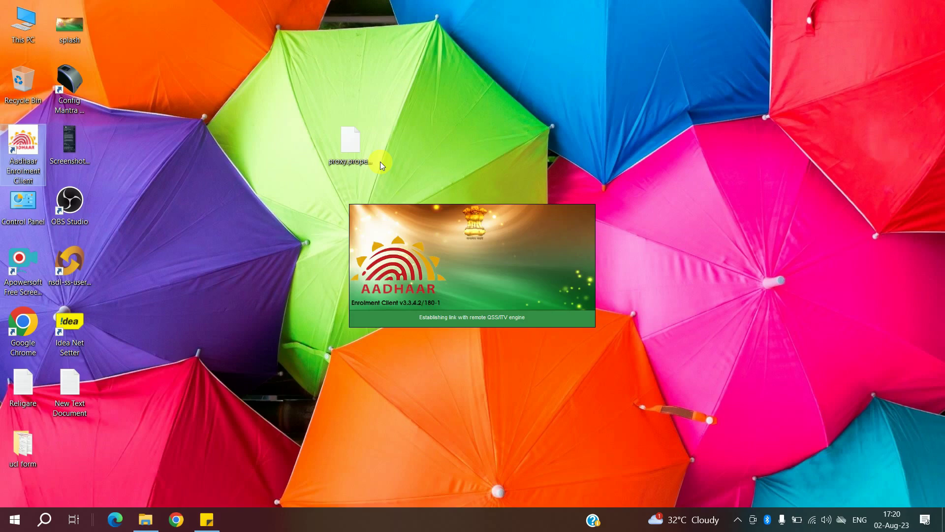
right_click(662, 120)
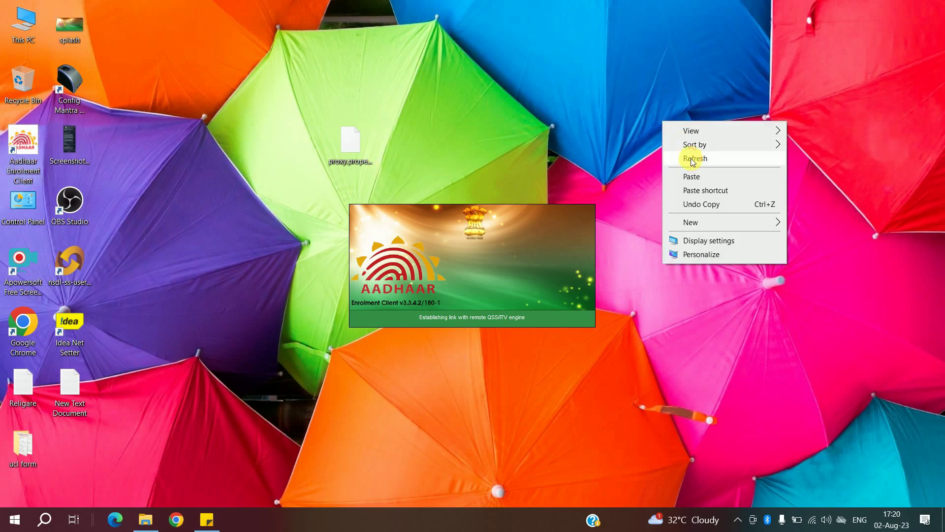
right_click(655, 134)
left_click(679, 173)
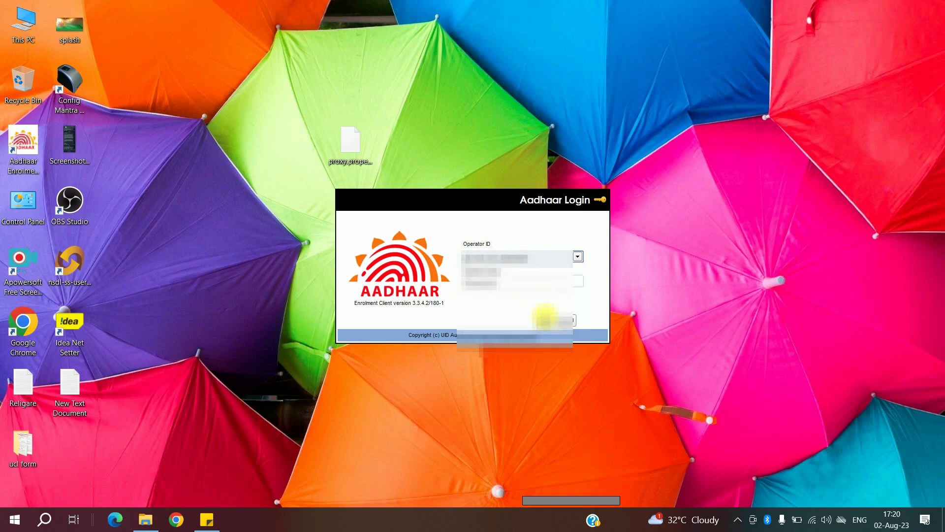
Log in with the operator credentials and cancel the location details form on Synchronize Operator Details
left_click(552, 320)
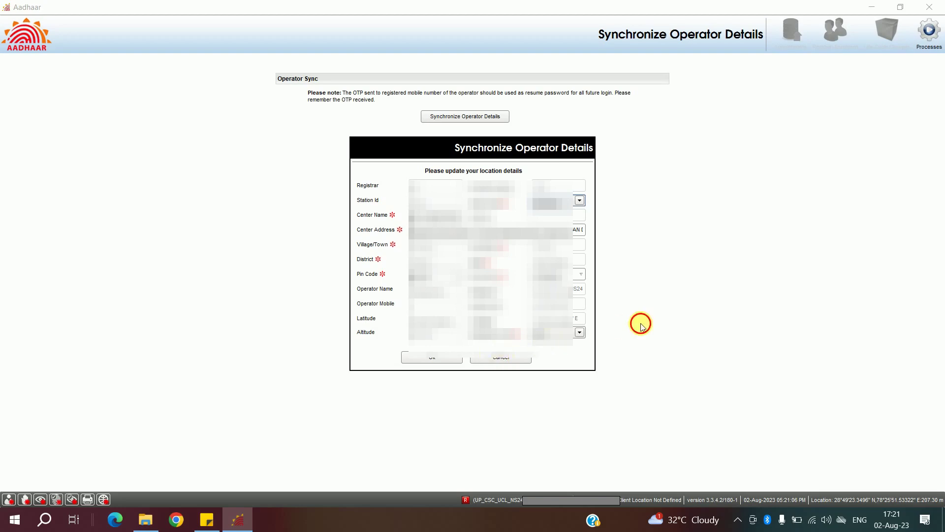
left_click(509, 359)
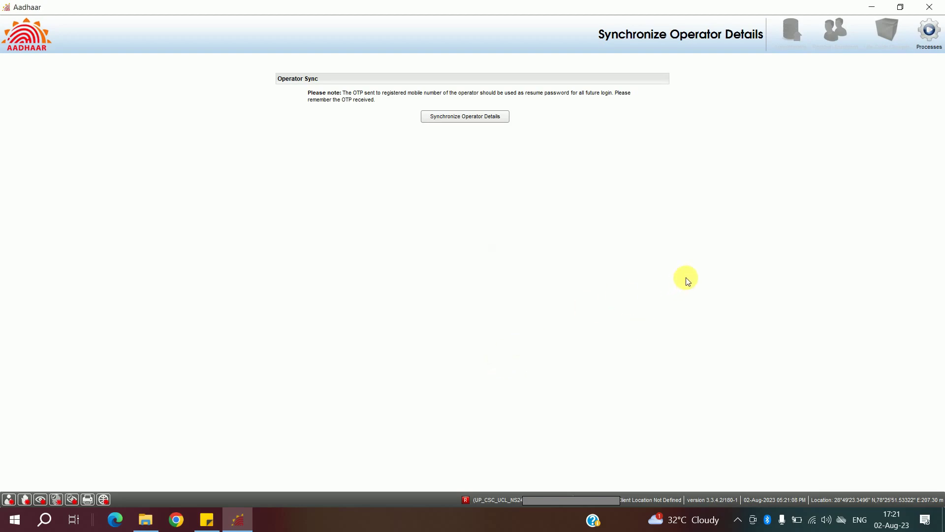